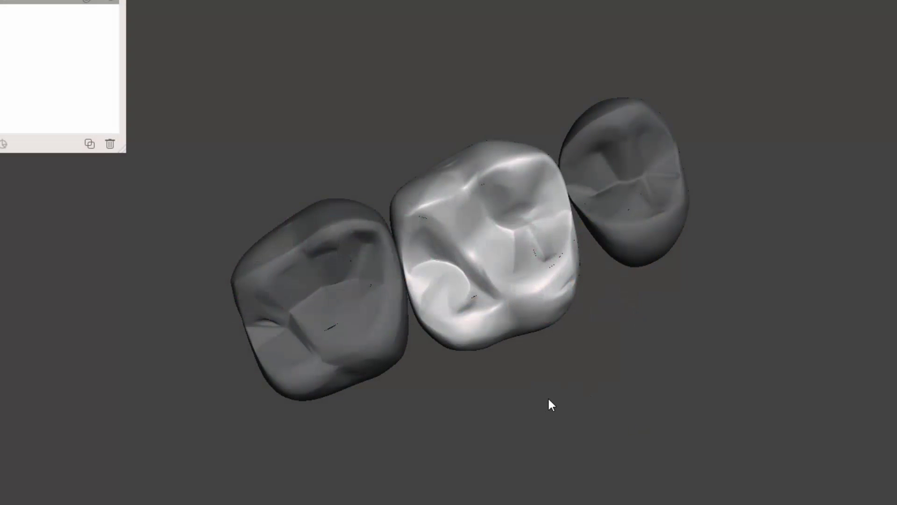
Step: Examine the chewing surfaces of the three teeth from several angles, focusing on the middle molar's cusps and grooves
left_click_drag(374, 103, 412, 56)
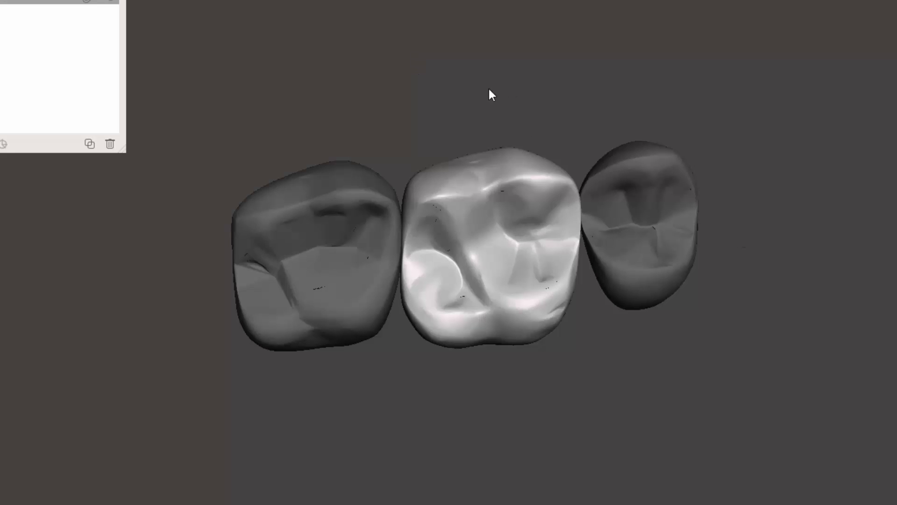
left_click_drag(489, 90, 455, 66)
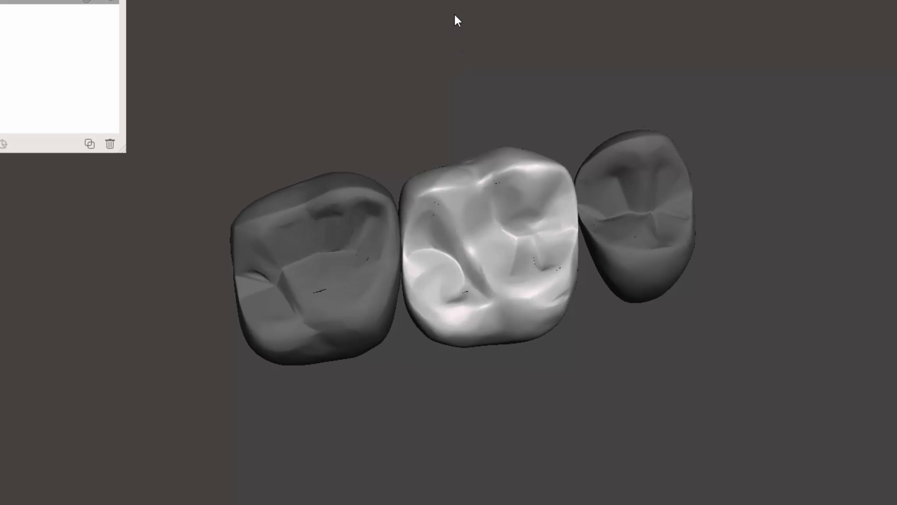
left_click_drag(455, 16, 461, 70)
left_click_drag(495, 456, 420, 280)
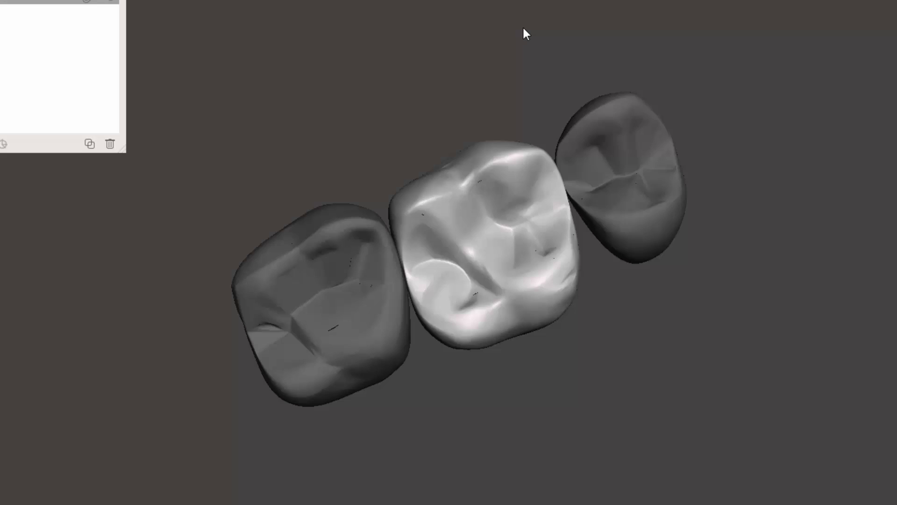
left_click_drag(525, 34, 590, 106)
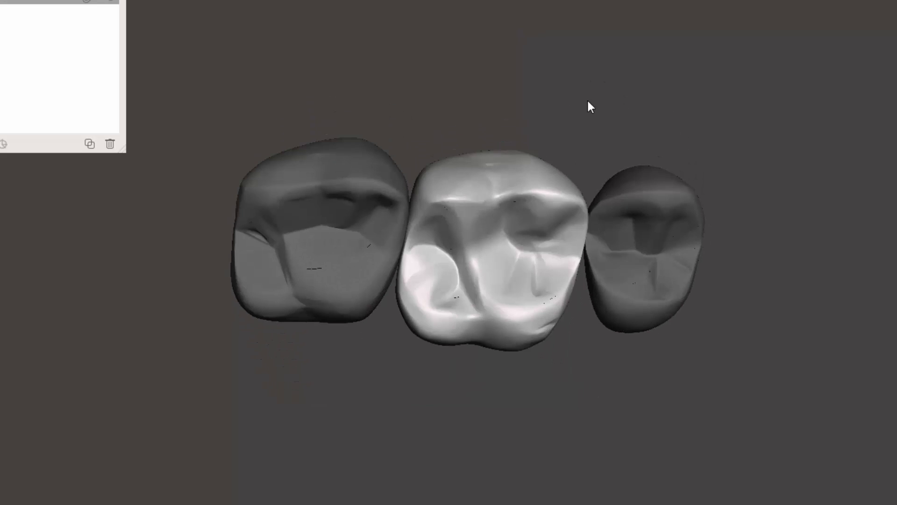
left_click_drag(516, 451, 503, 310)
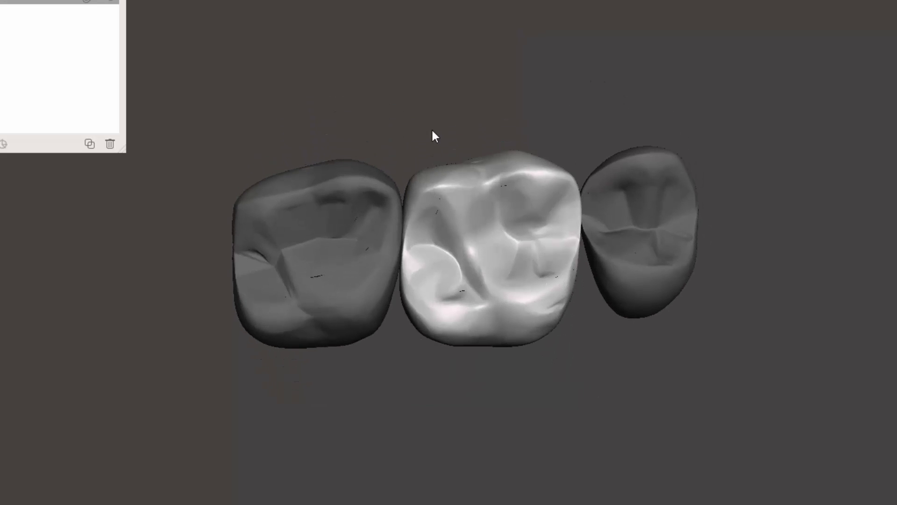
left_click_drag(433, 134, 472, 179)
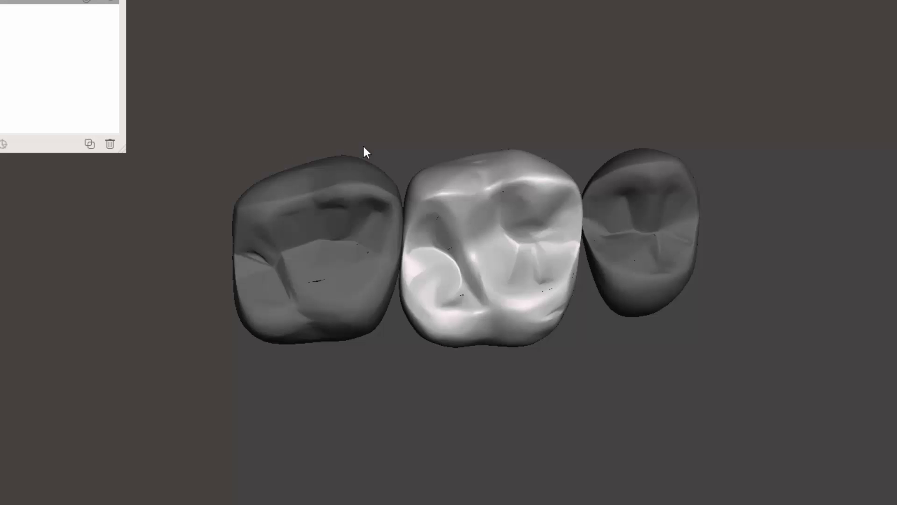
left_click_drag(487, 98, 462, 105)
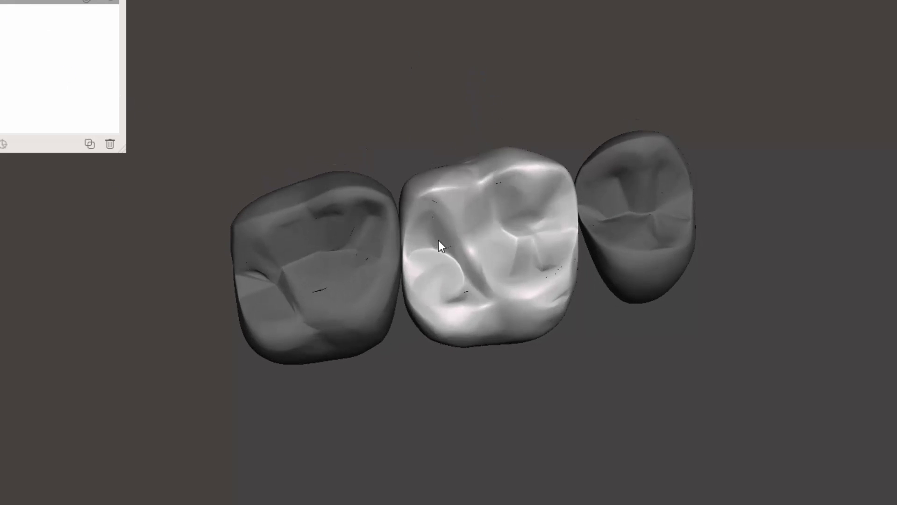
Step: Brush-select each of the middle molar's four cusps and turn each selection into its own face group
left_click(416, 260)
scroll(415, 259, "up", 6)
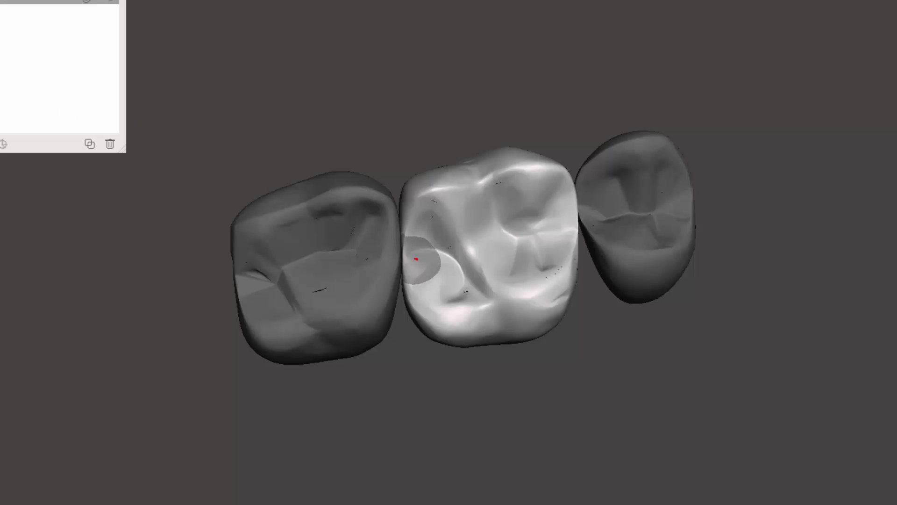
left_click(516, 184)
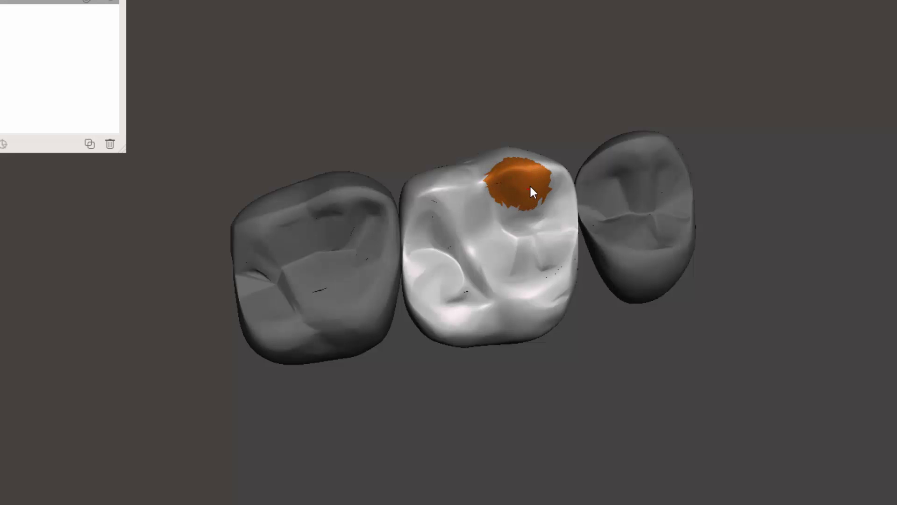
left_click_drag(525, 170, 504, 168)
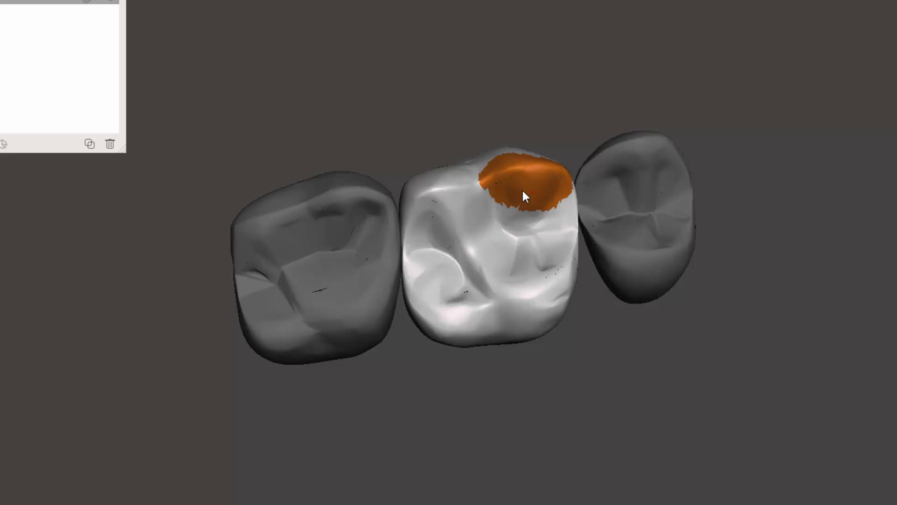
left_click(2, 2)
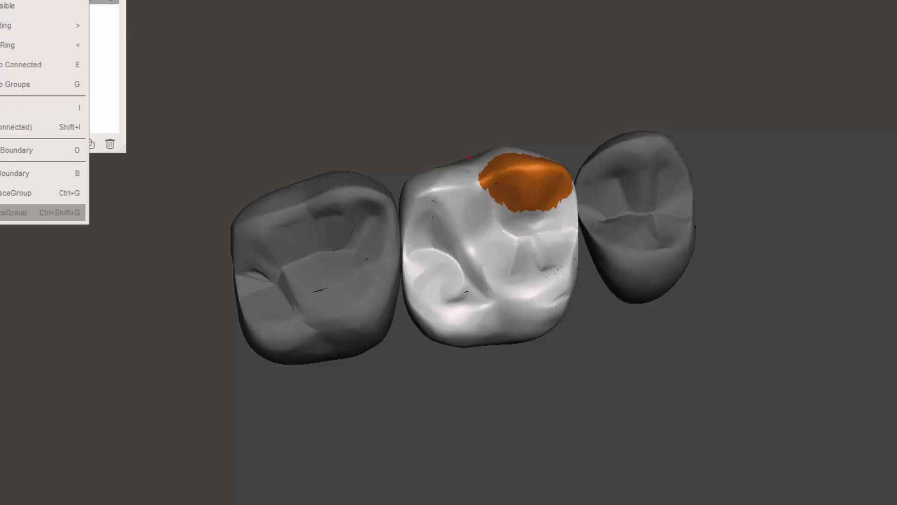
left_click(32, 194)
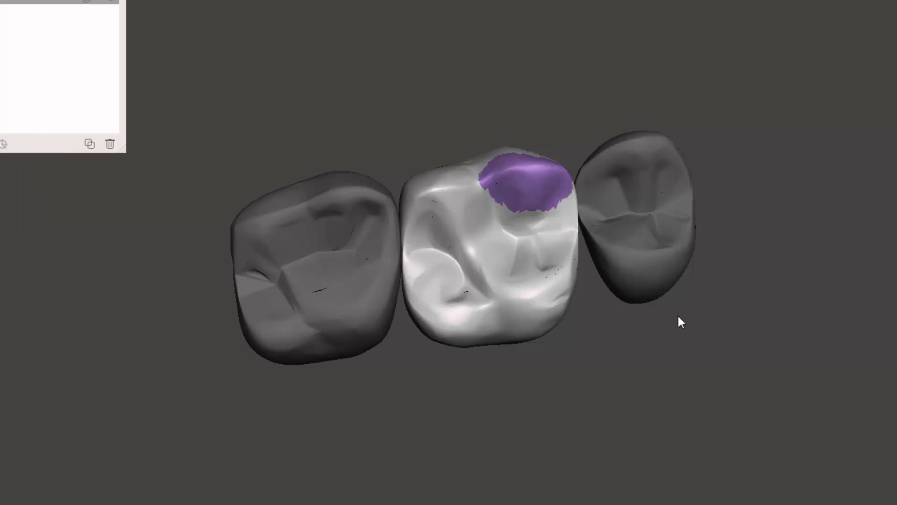
mouse_move(434, 189)
left_mouse_down()
mouse_move(426, 186)
mouse_move(424, 199)
mouse_move(457, 194)
left_mouse_up()
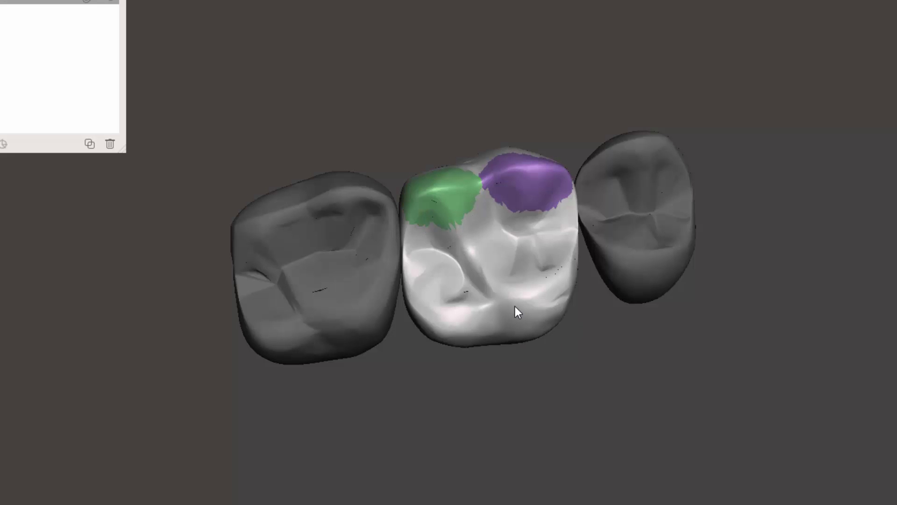
left_click_drag(512, 290, 511, 281)
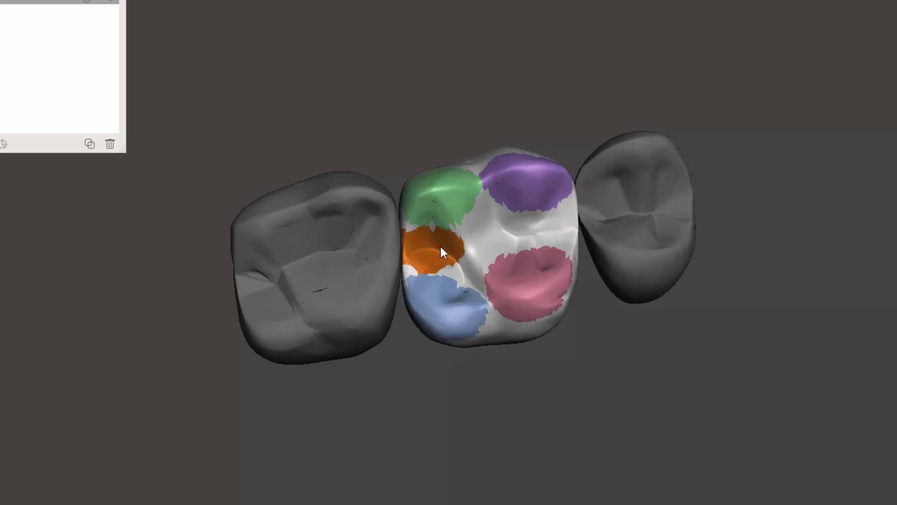
Step: Brush-select the molar's central groove across the chewing surface, including its branches between the cusps, and create a face group from it
left_click_drag(450, 254, 456, 257)
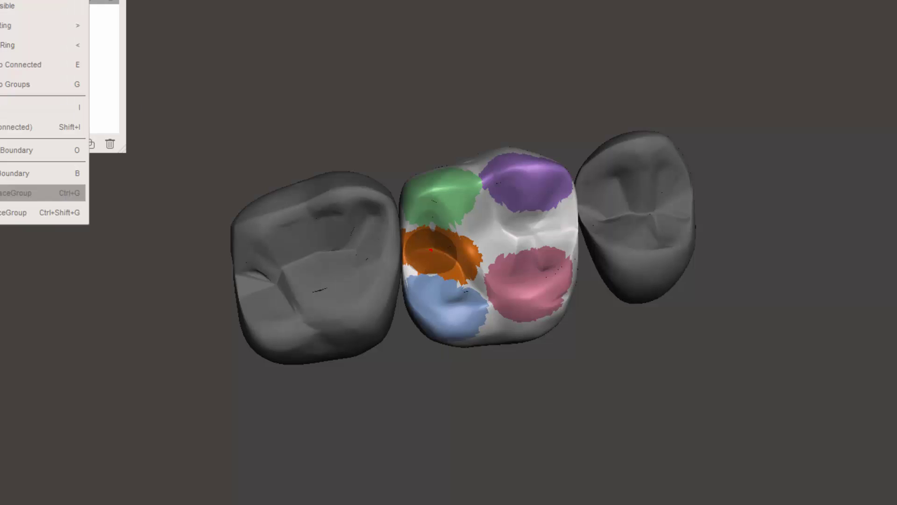
left_click(482, 245)
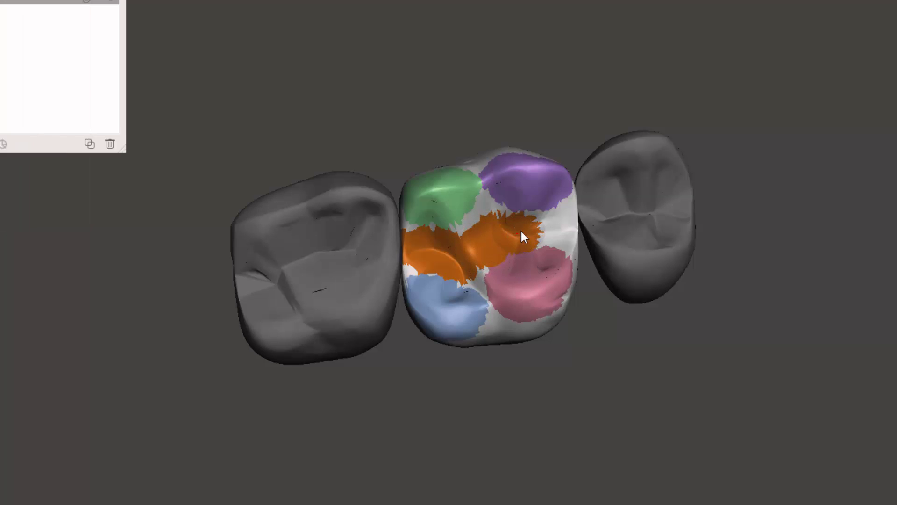
left_click_drag(533, 229, 557, 229)
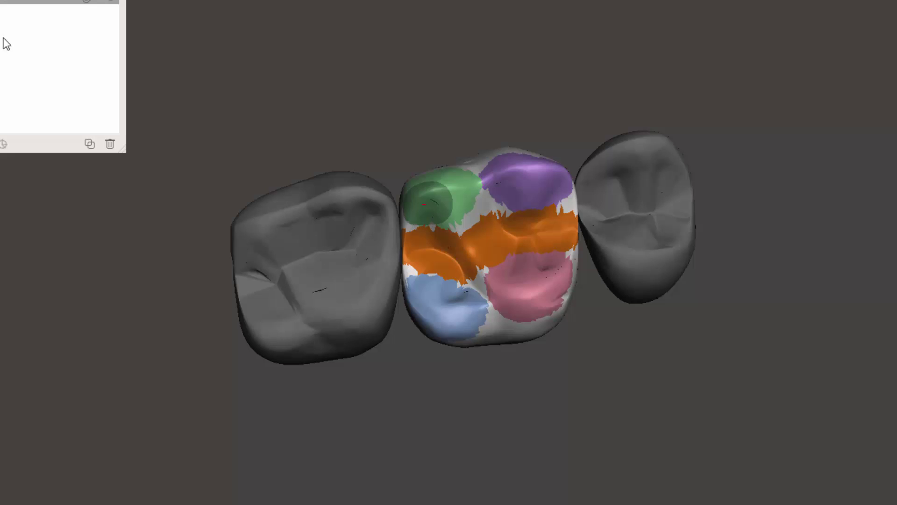
key("ctrl+g")
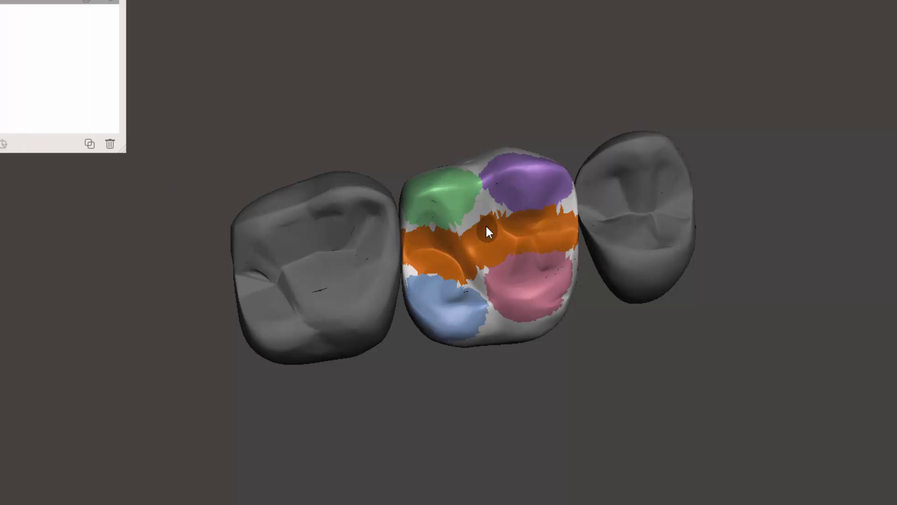
left_click(484, 198)
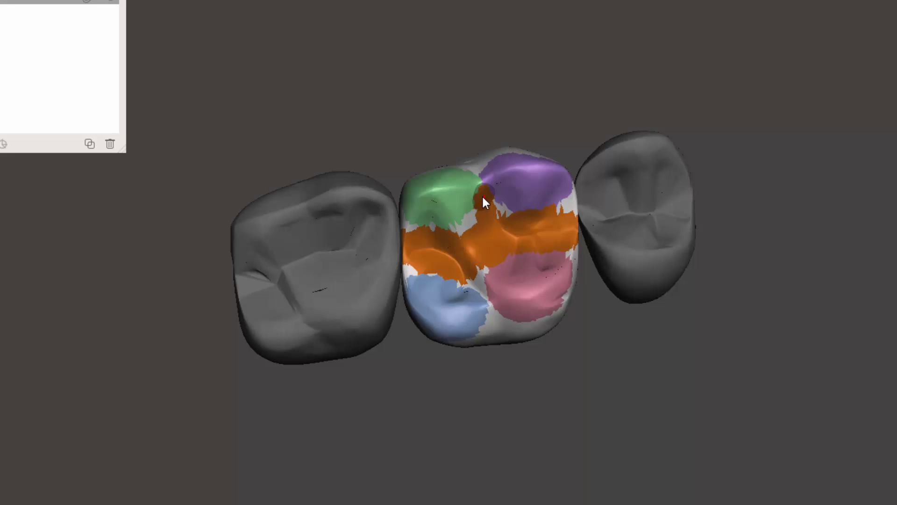
left_click(472, 281)
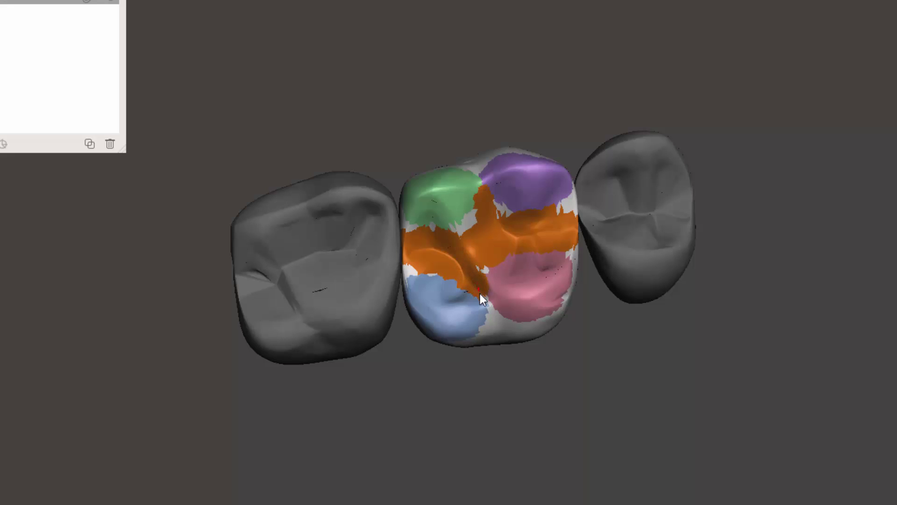
left_click(481, 296)
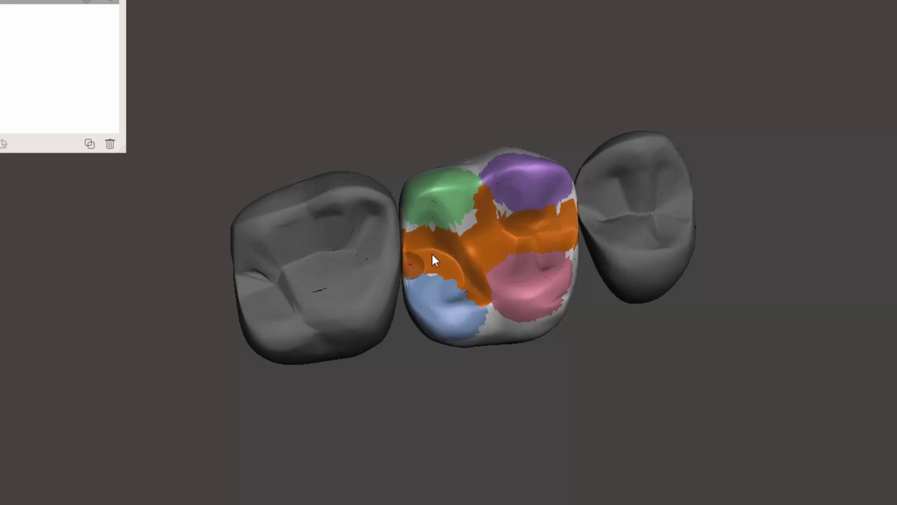
key("ctrl+g")
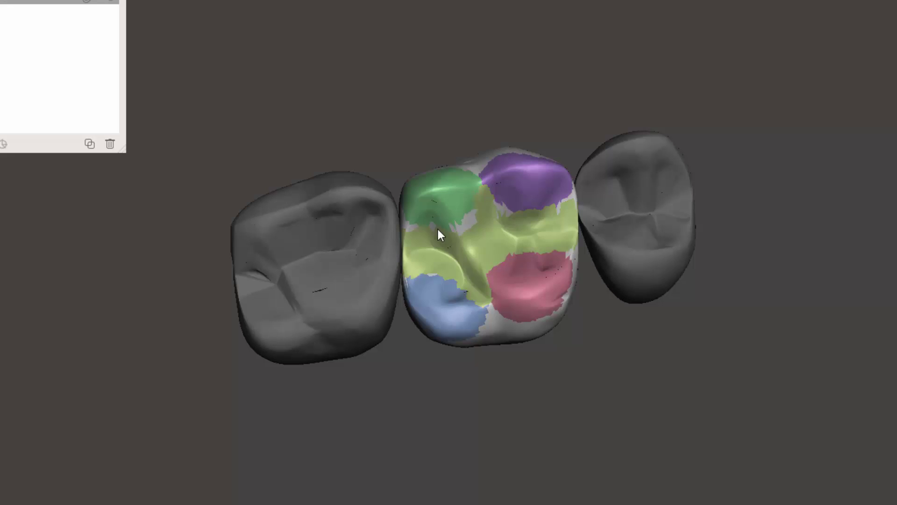
Step: Regroup the green cusp with the gap beside the groove filled in, and create face groups for the two marginal ridges facing the neighbouring teeth
left_click(448, 192)
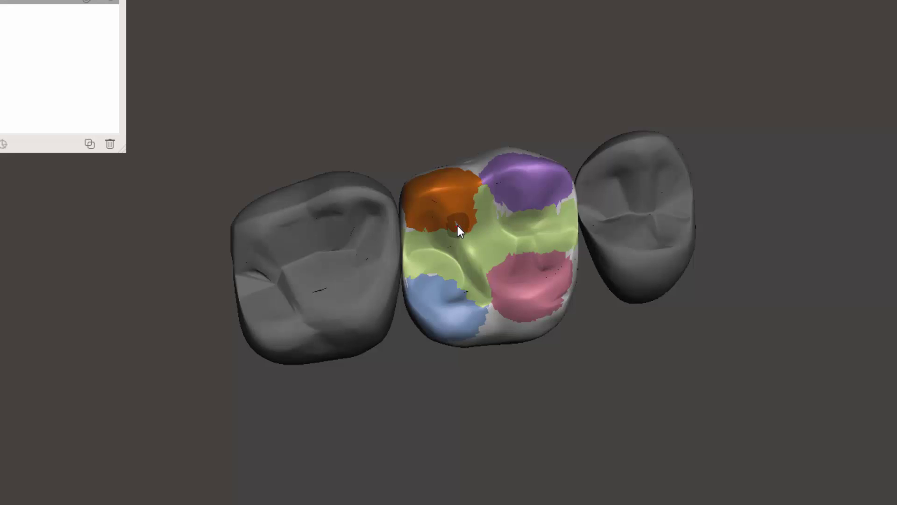
left_click(442, 203)
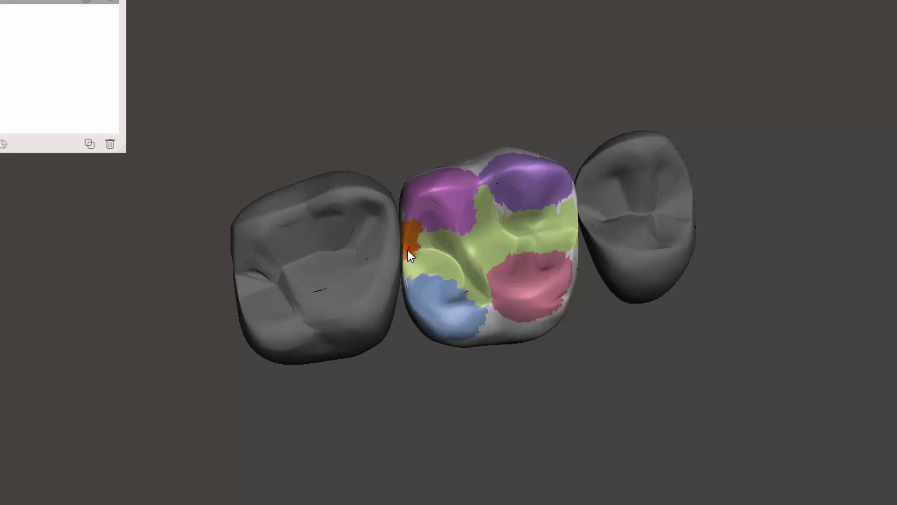
left_click_drag(410, 282, 413, 288)
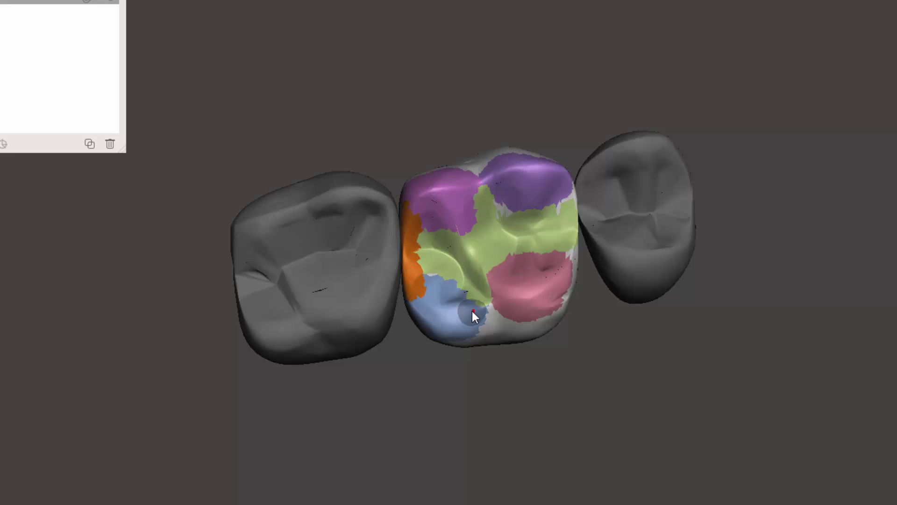
key("ctrl+g")
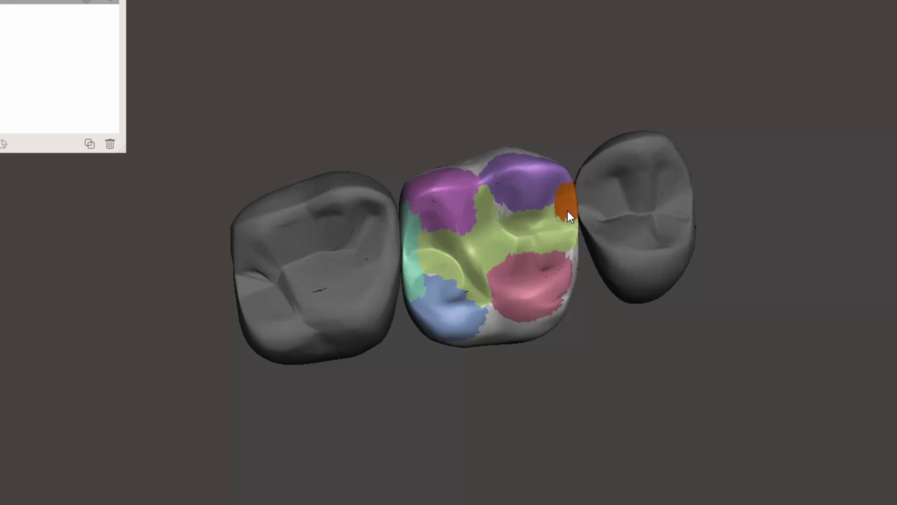
left_click(554, 248)
Step: Select the purple cusp's face group and shift it slightly outward with Soft Transform
right_click_drag(555, 411, 605, 246)
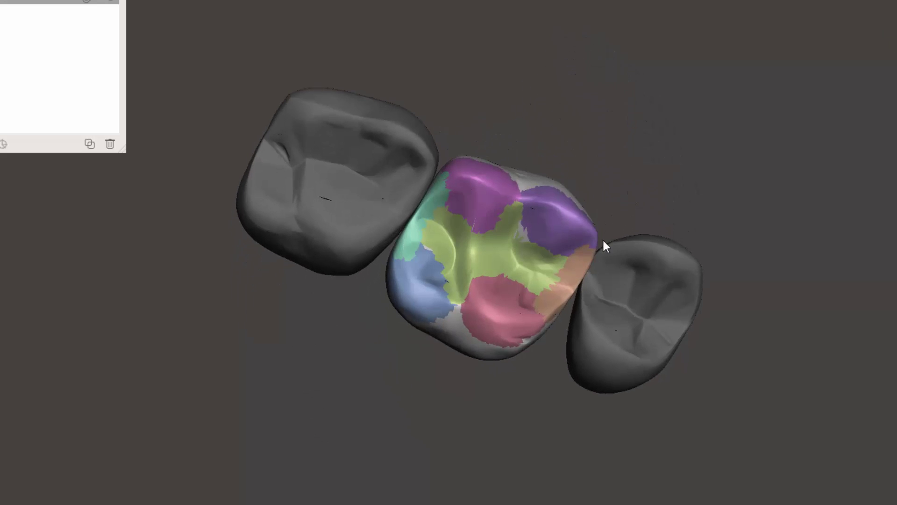
right_click_drag(424, 480, 408, 196)
right_click_drag(569, 503, 509, 225)
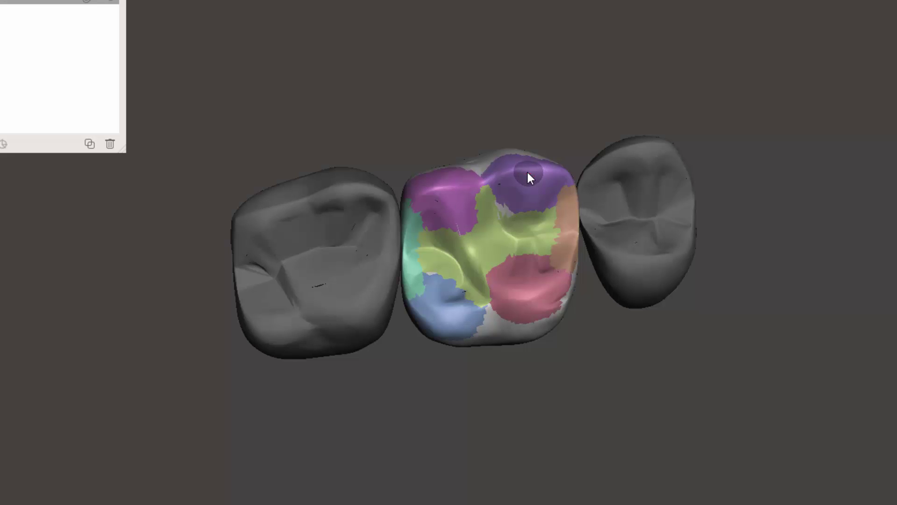
right_click_drag(475, 131, 485, 262)
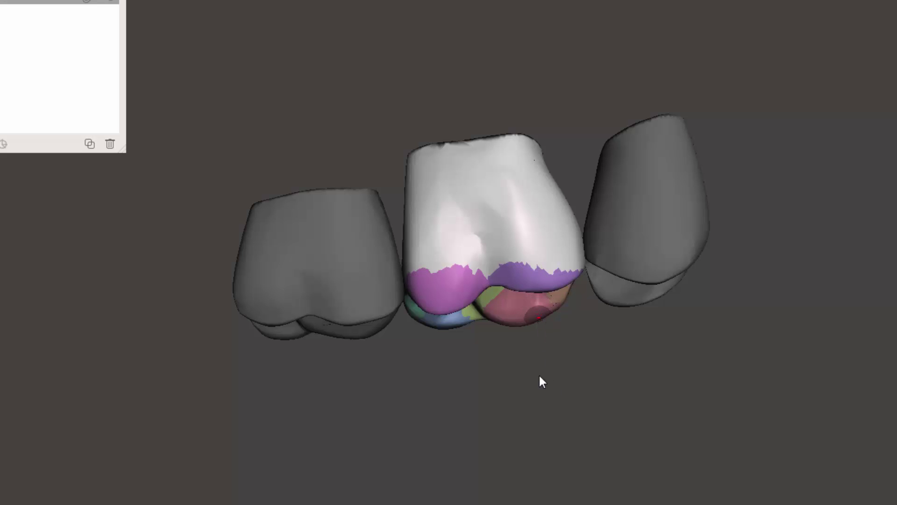
right_click_drag(539, 382, 486, 110)
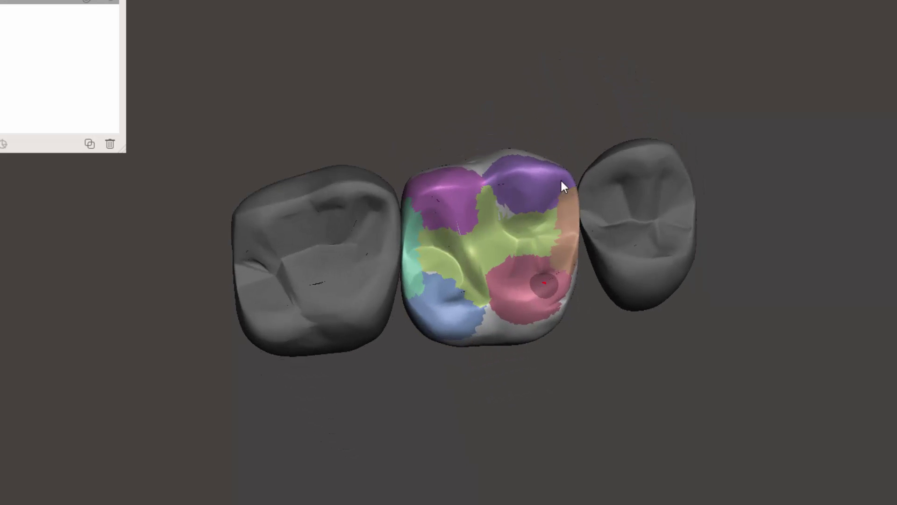
left_click(536, 187)
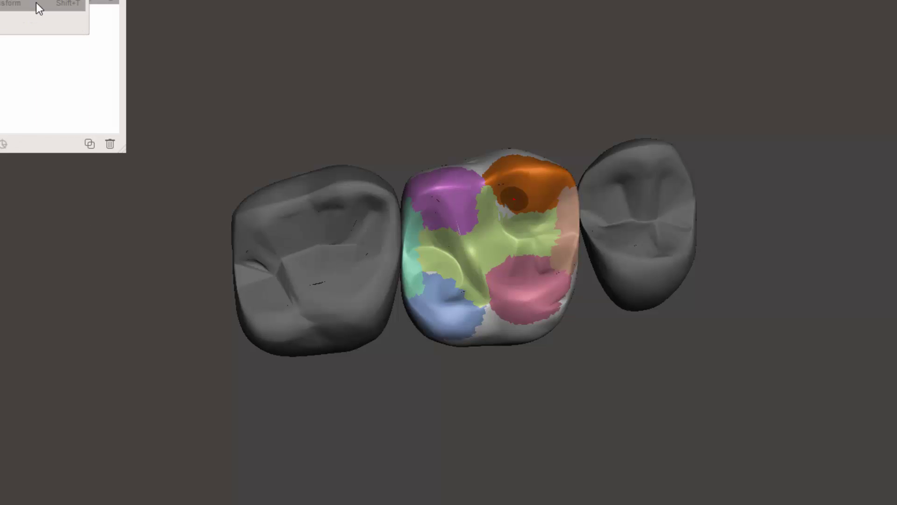
left_click(35, 2)
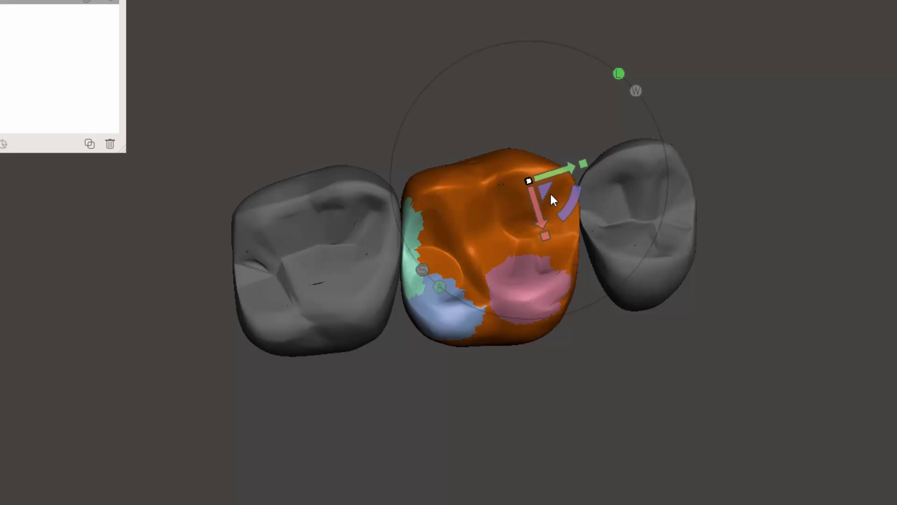
mouse_move(545, 188)
left_mouse_down()
mouse_move(534, 184)
mouse_move(540, 194)
mouse_move(539, 184)
left_mouse_up()
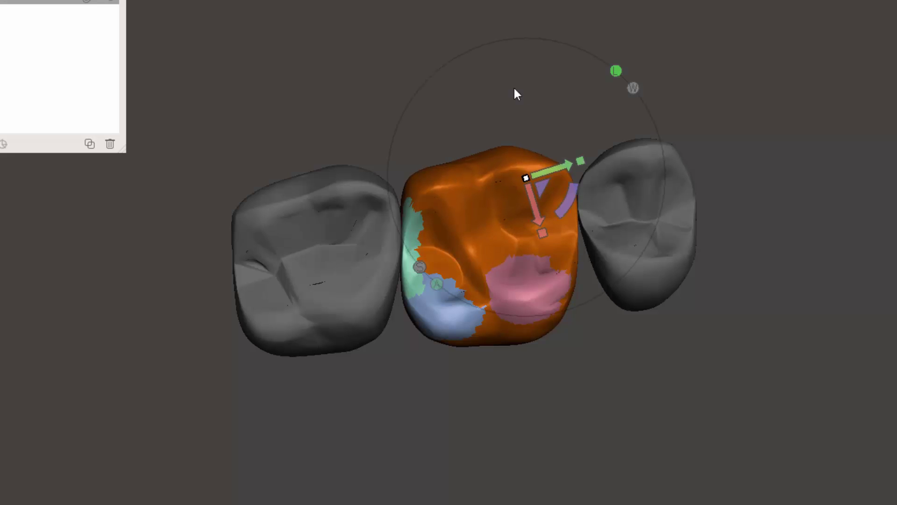
Step: Lengthen the purple cusp by moving it away from the tooth's root in Soft Transform, and finish the deformation
right_click_drag(495, 54, 526, 213)
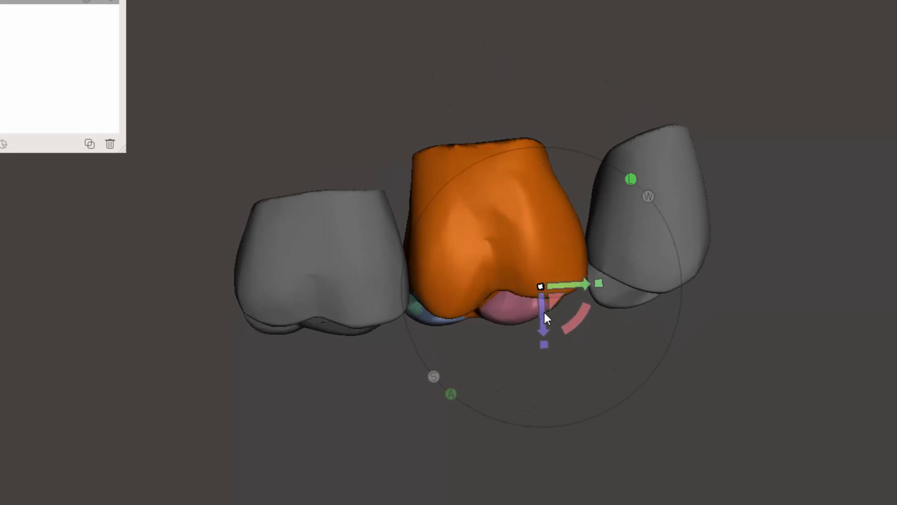
left_click_drag(545, 313, 539, 328)
right_click_drag(527, 355, 502, 275)
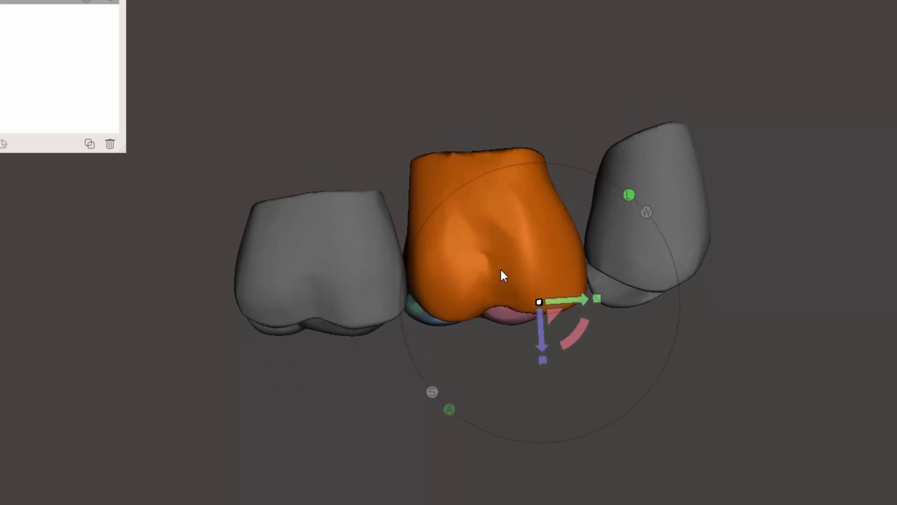
right_click_drag(526, 501, 486, 357)
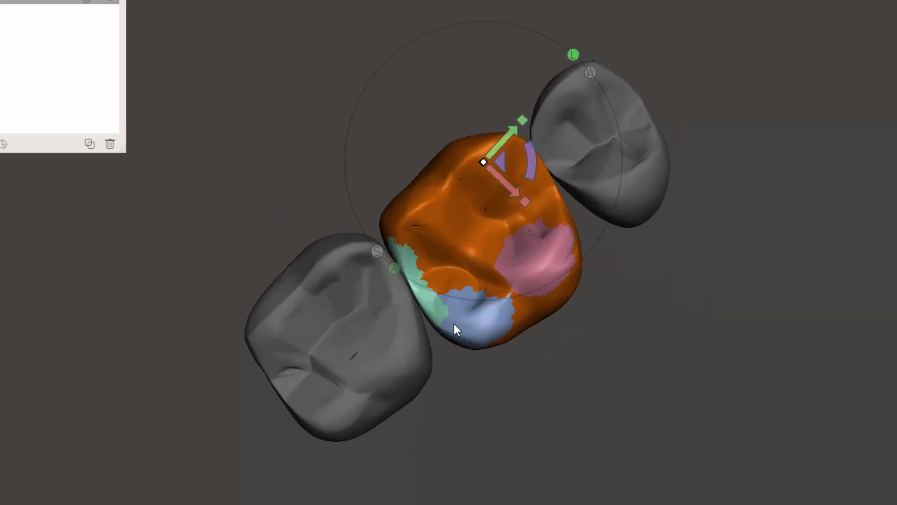
key("Escape")
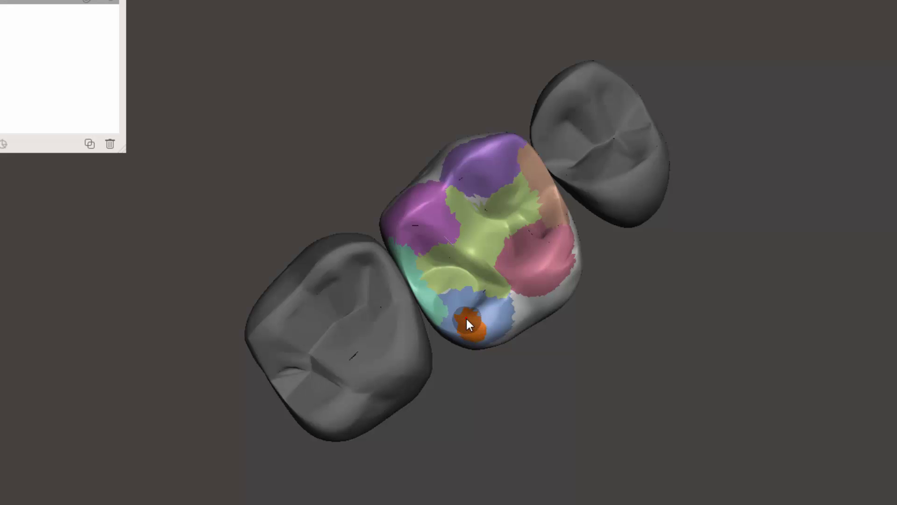
Step: Select the blue cusp's face group and lengthen it away from the root with Soft Transform
left_click(466, 319)
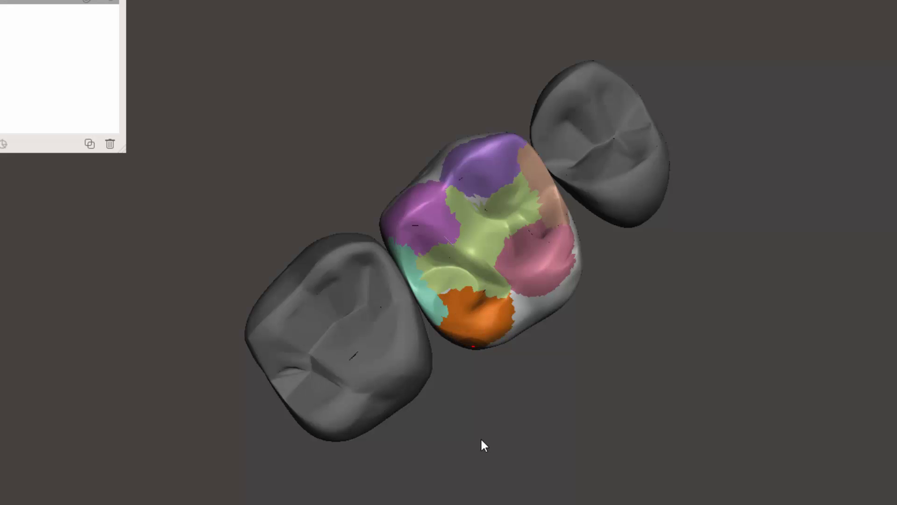
key("t")
right_click_drag(484, 452, 438, 343)
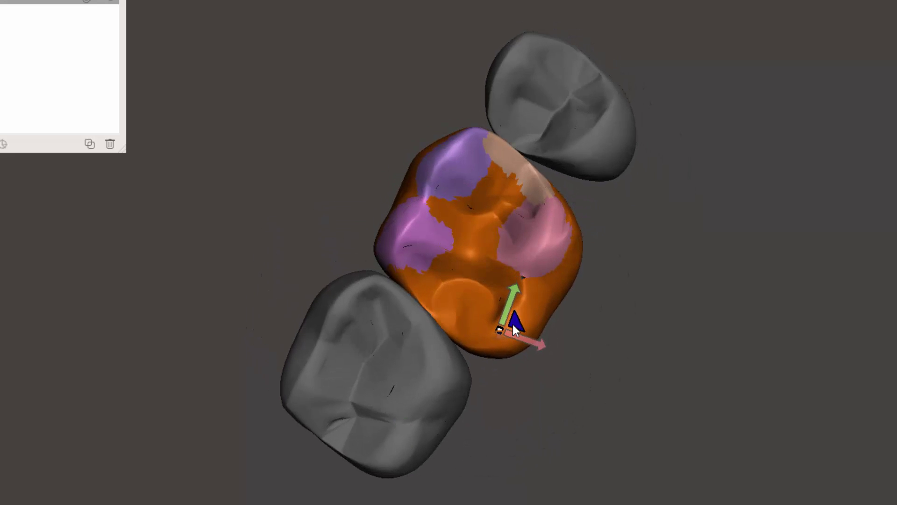
right_click_drag(513, 501, 472, 330)
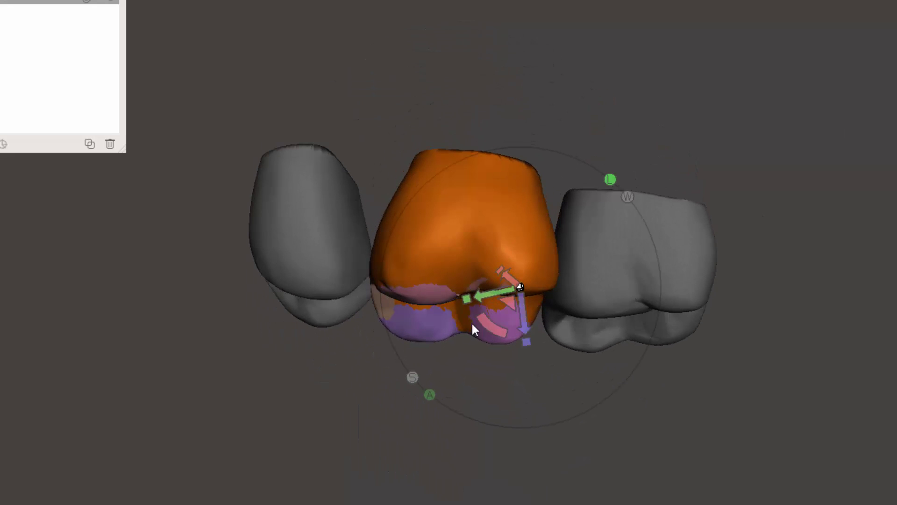
left_click_drag(527, 324, 527, 344)
right_click_drag(526, 341, 430, 87)
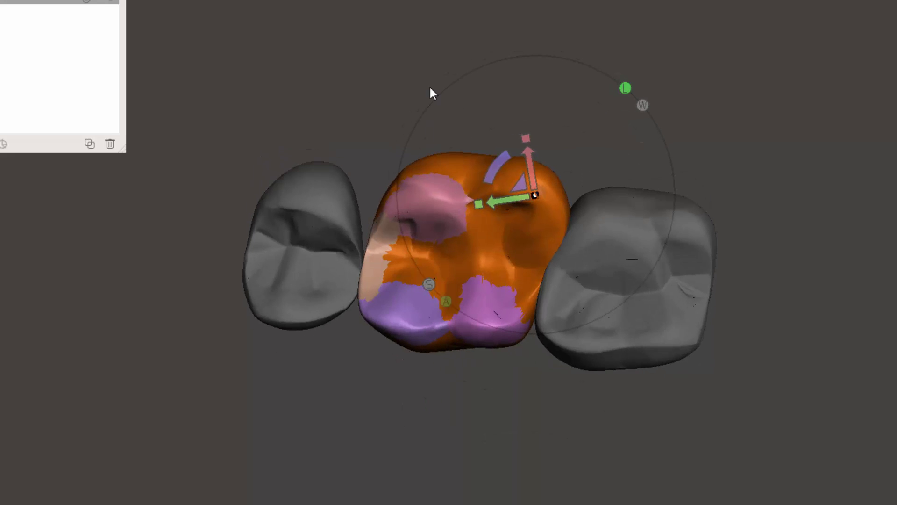
key("Return")
key("Escape")
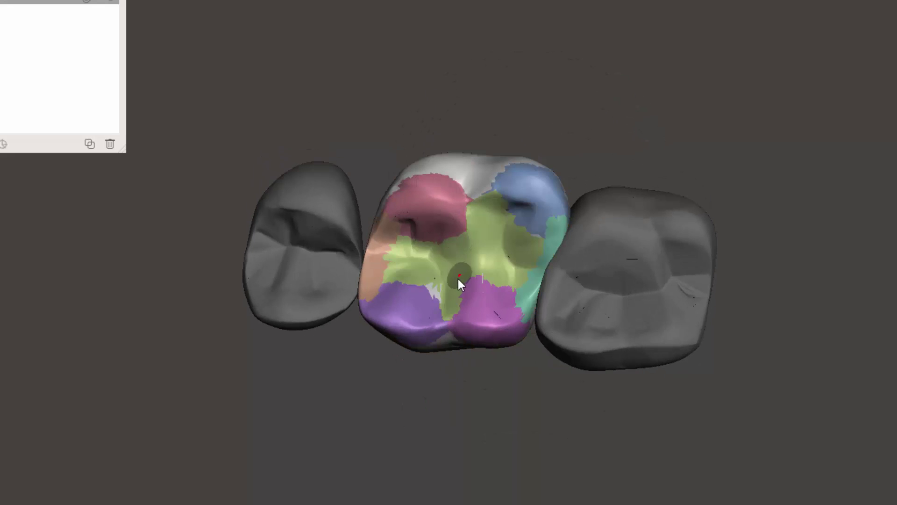
left_click(449, 265)
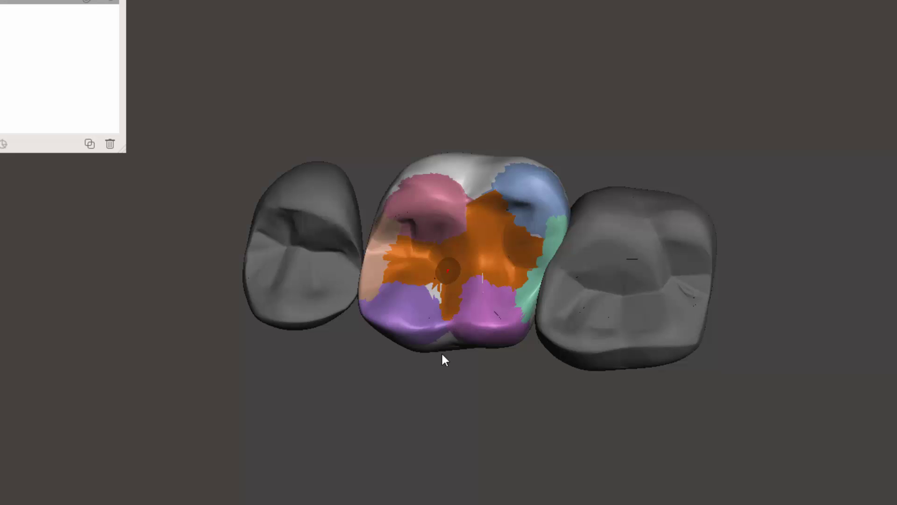
right_click_drag(441, 351, 444, 281)
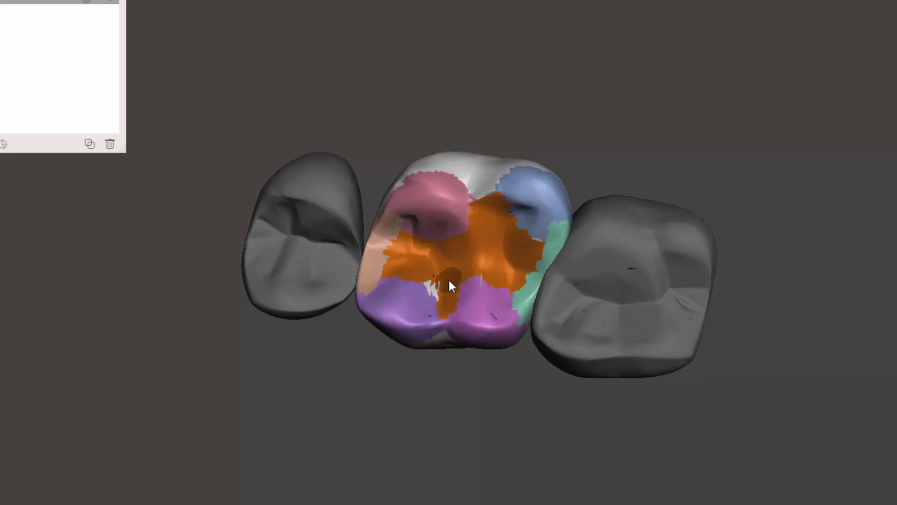
left_click(448, 281)
right_click_drag(523, 51, 497, 255)
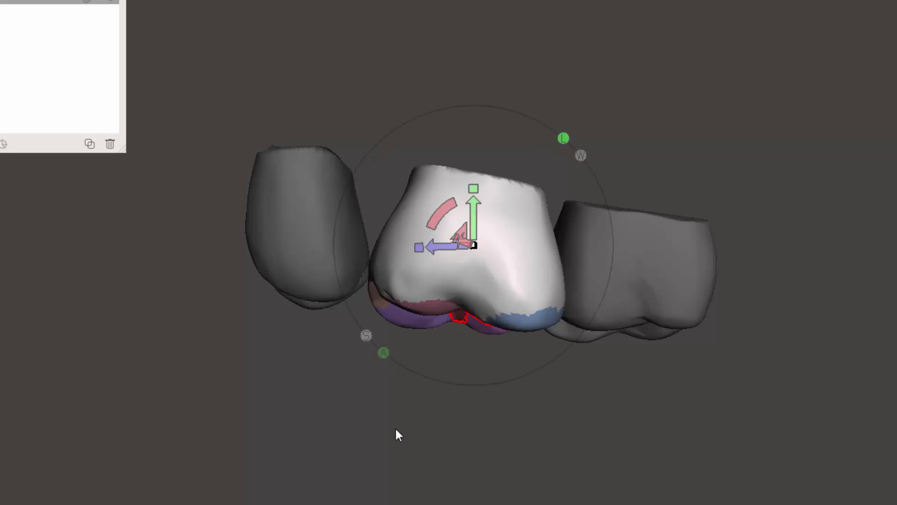
right_click_drag(397, 433, 428, 245)
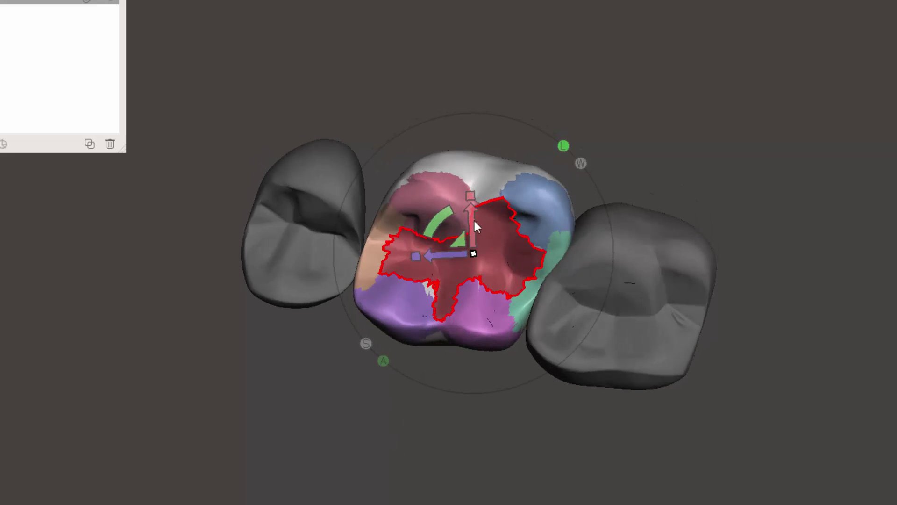
right_click_drag(517, 74, 509, 259)
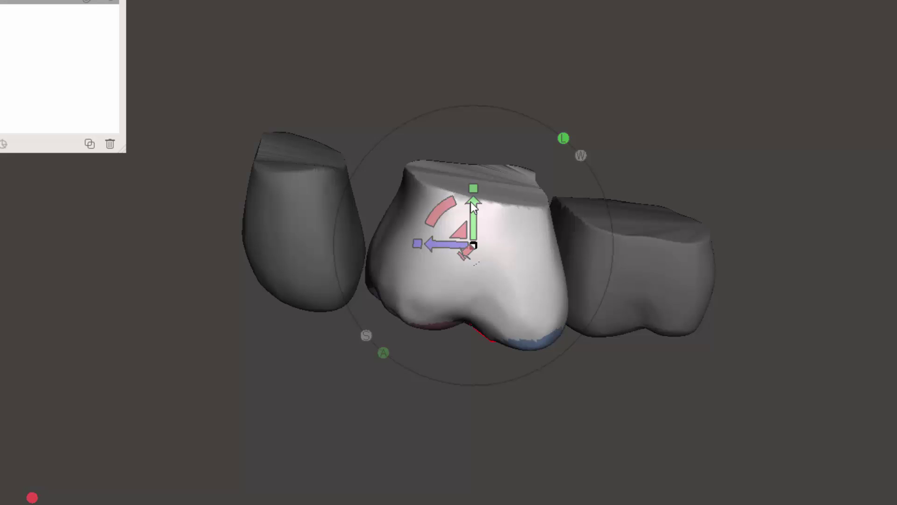
right_click_drag(344, 400, 681, 160)
left_click(503, 199)
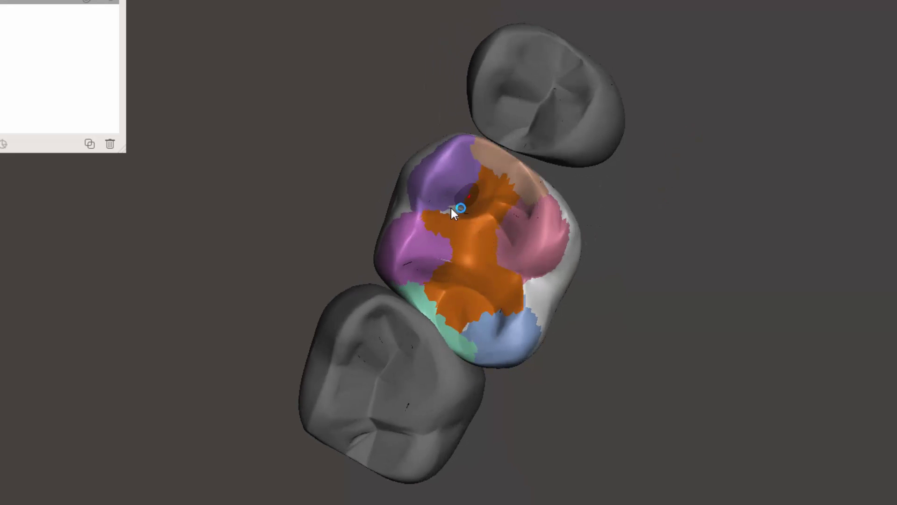
Step: Brush-select the ungrouped gap beside the purple cusp together with the central groove and create one face group from them
left_click(472, 224)
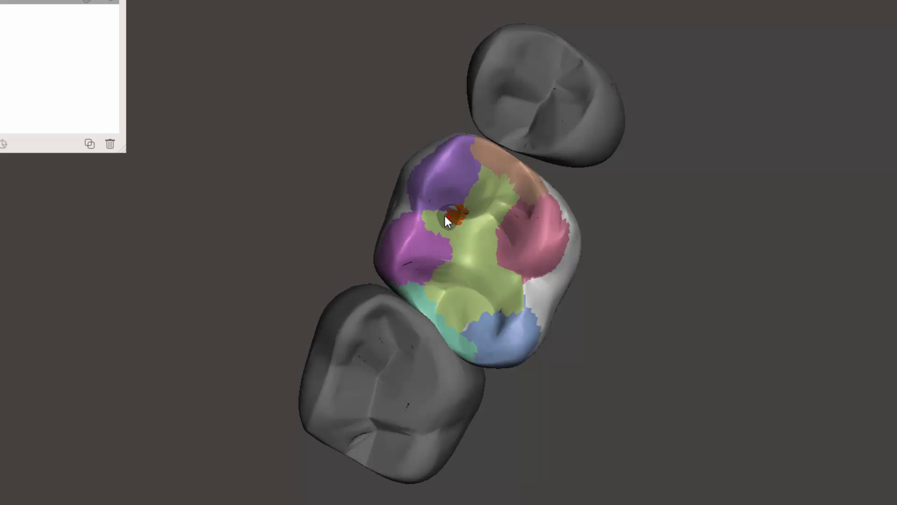
left_click(469, 229)
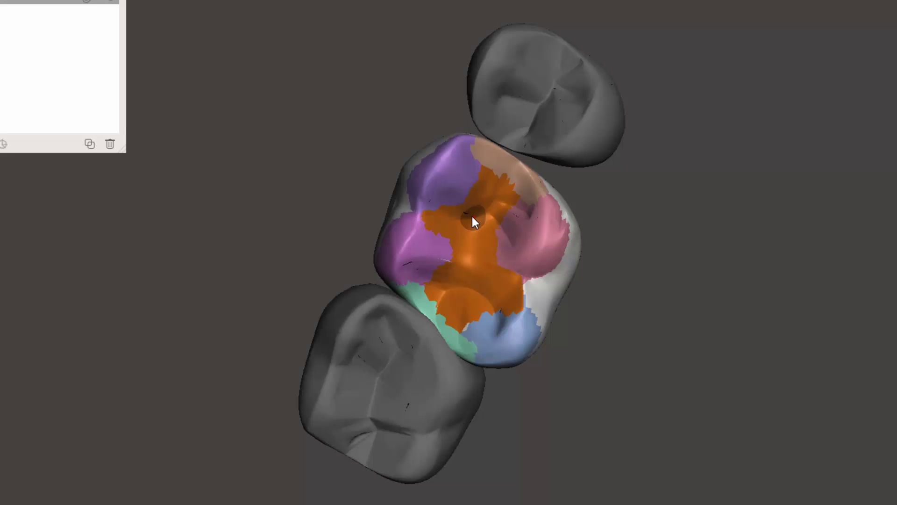
left_click(472, 218)
right_click_drag(528, 361, 510, 256)
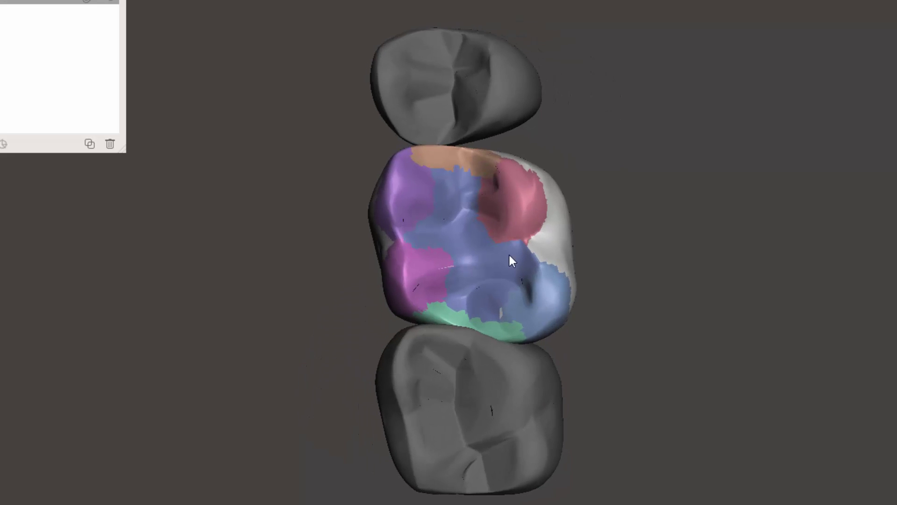
Step: Select the merged central groove's face group and adjust its depth along the vertical axis with Soft Transform
left_click(478, 244)
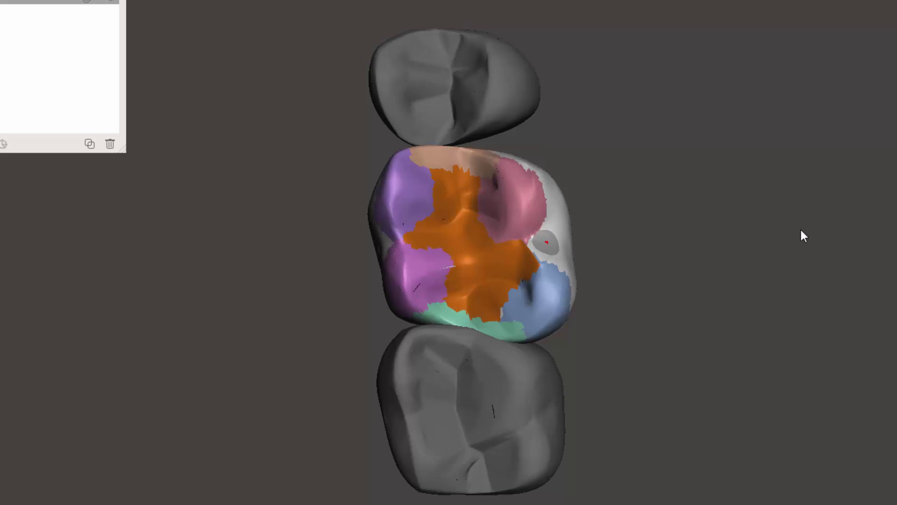
right_click_drag(801, 234, 765, 255)
key("t")
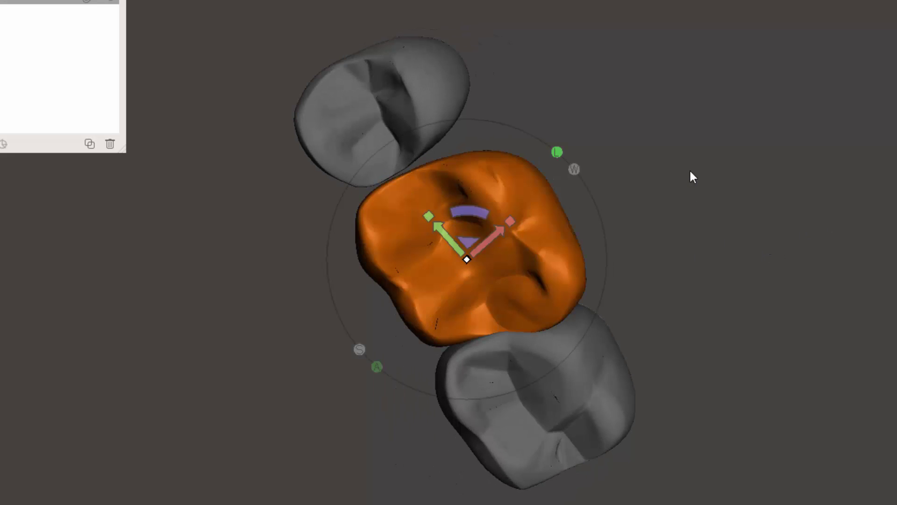
right_click_drag(690, 172, 638, 225)
mouse_move(465, 290)
left_mouse_down()
mouse_move(467, 281)
mouse_move(466, 290)
left_mouse_up()
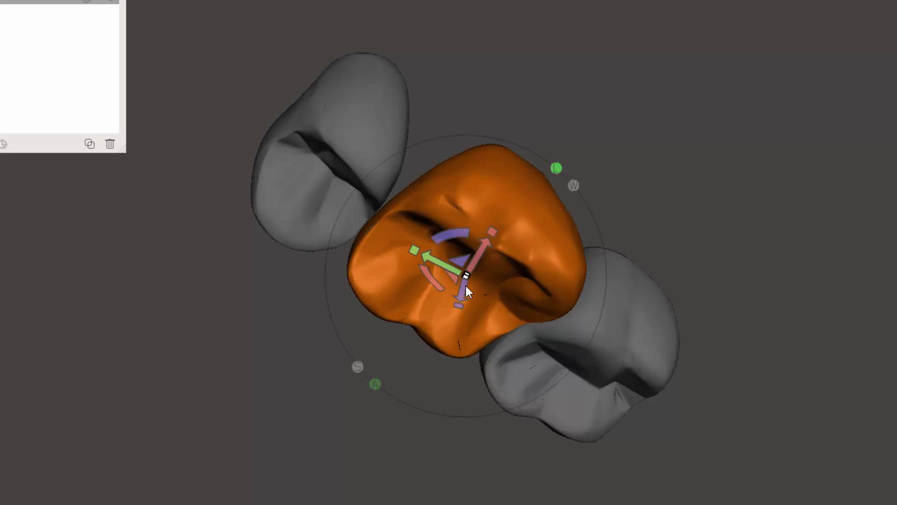
key("Return")
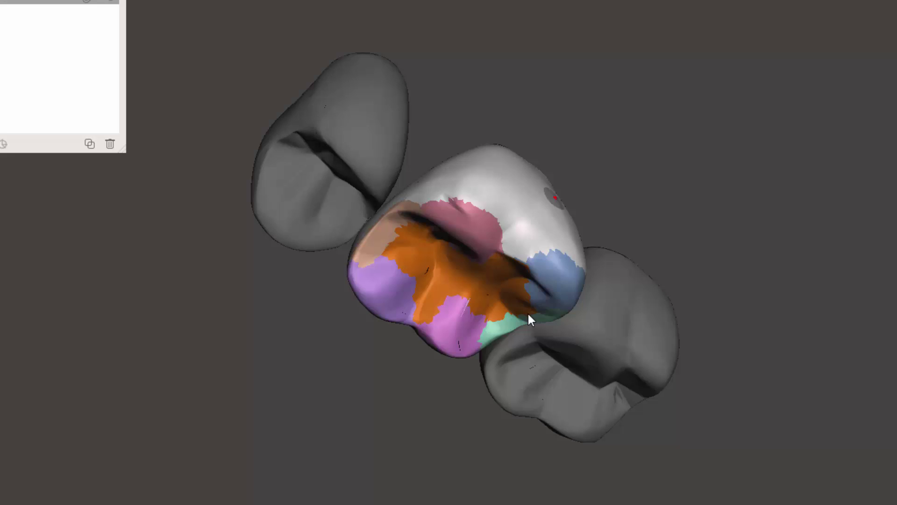
Step: Start Soft Transform on the central groove again and examine the chewing surface from several sides
right_click_drag(717, 154, 673, 136)
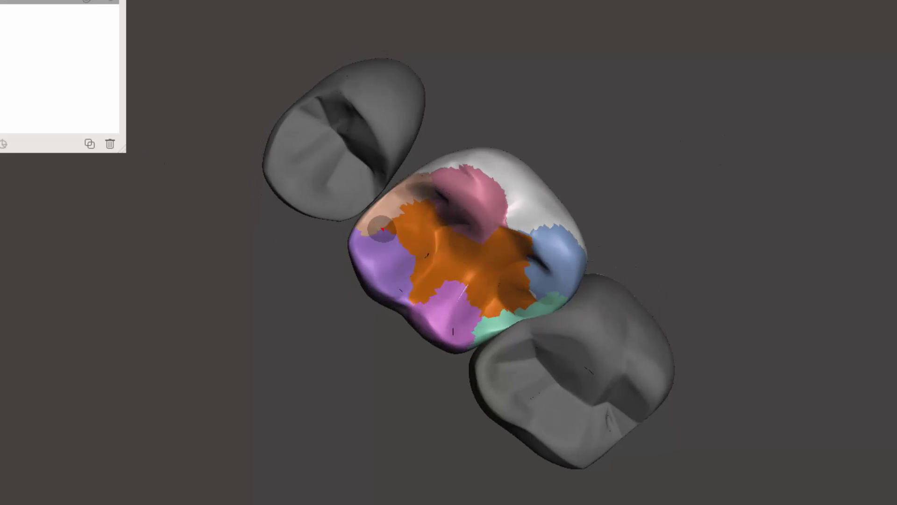
left_click(2, 2)
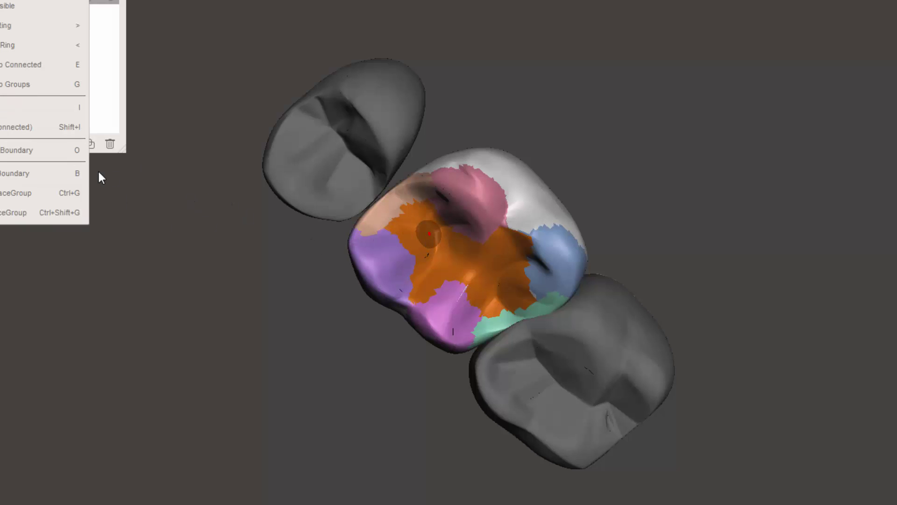
key("e")
key("t")
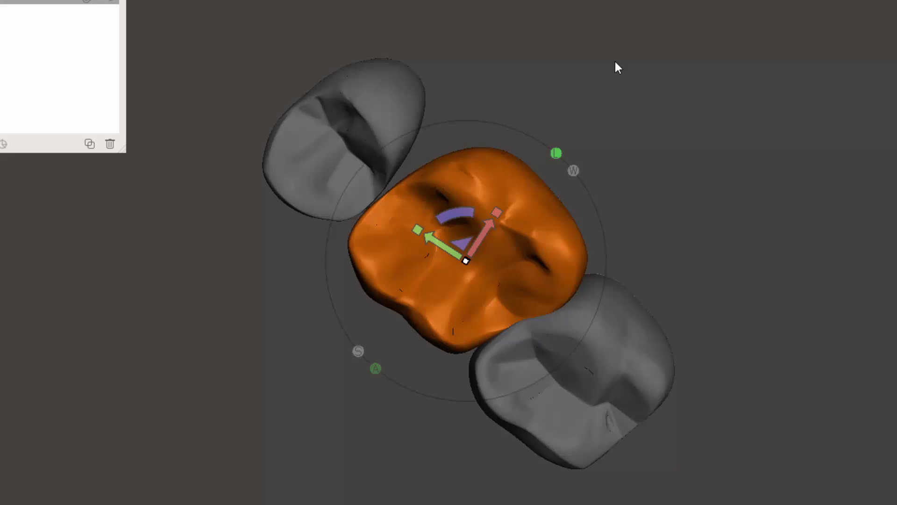
right_click_drag(615, 62, 560, 80)
key("Return")
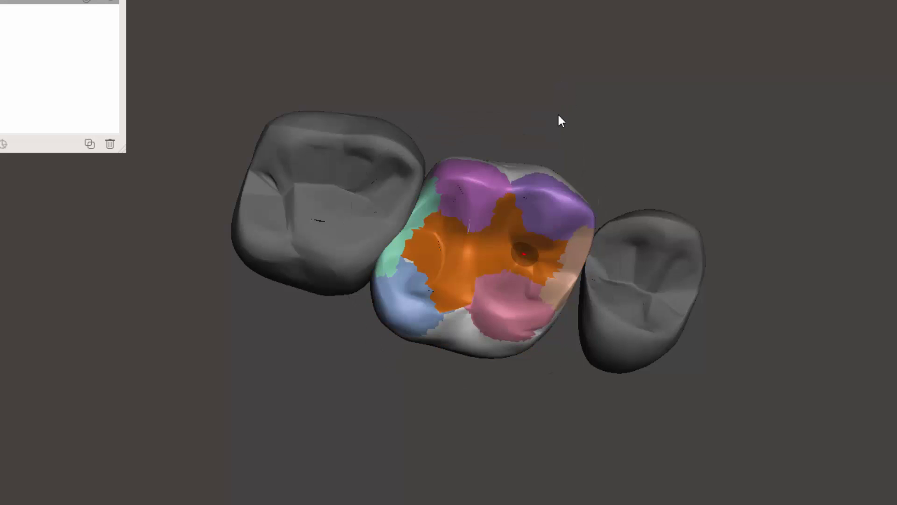
mouse_move(558, 117)
right_mouse_down()
mouse_move(464, 132)
mouse_move(460, 89)
right_mouse_up()
right_click_drag(442, 489, 526, 146)
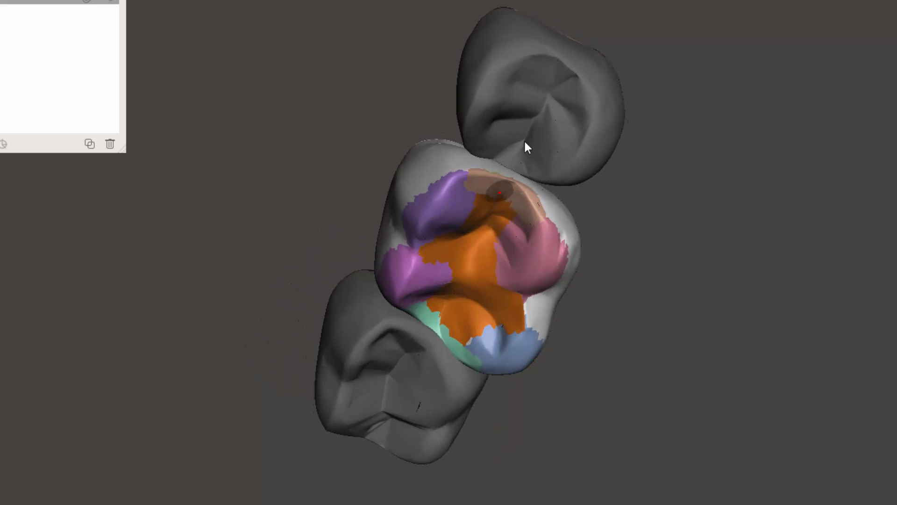
left_click(497, 189)
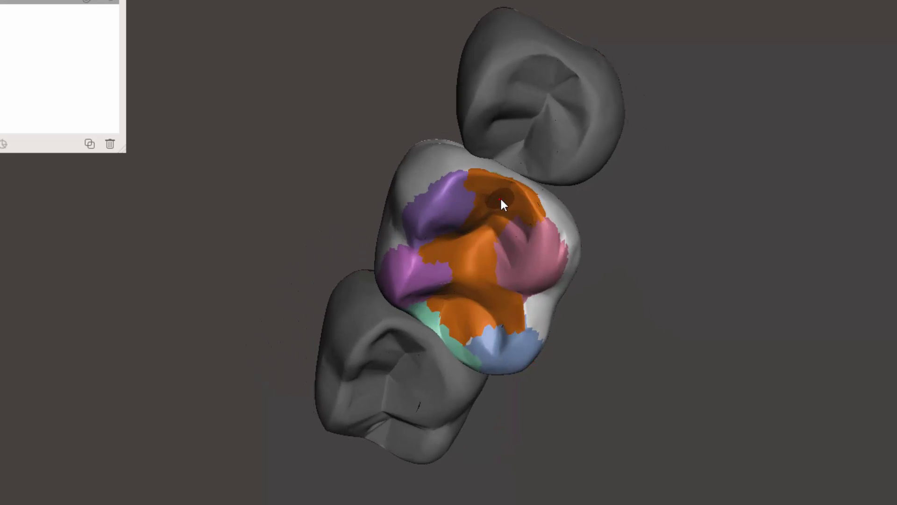
key("ctrl+a")
key("t")
right_click_drag(651, 108, 636, 154)
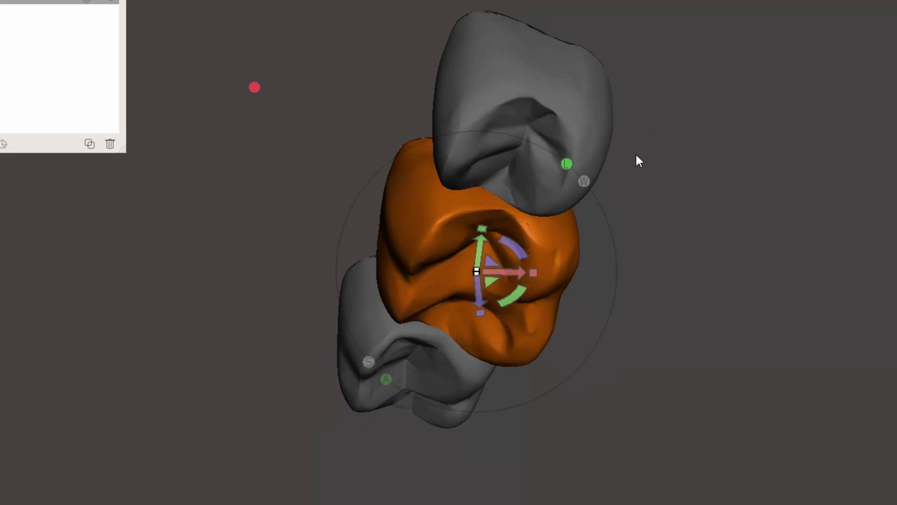
key("Escape")
right_click_drag(277, 224, 403, 104)
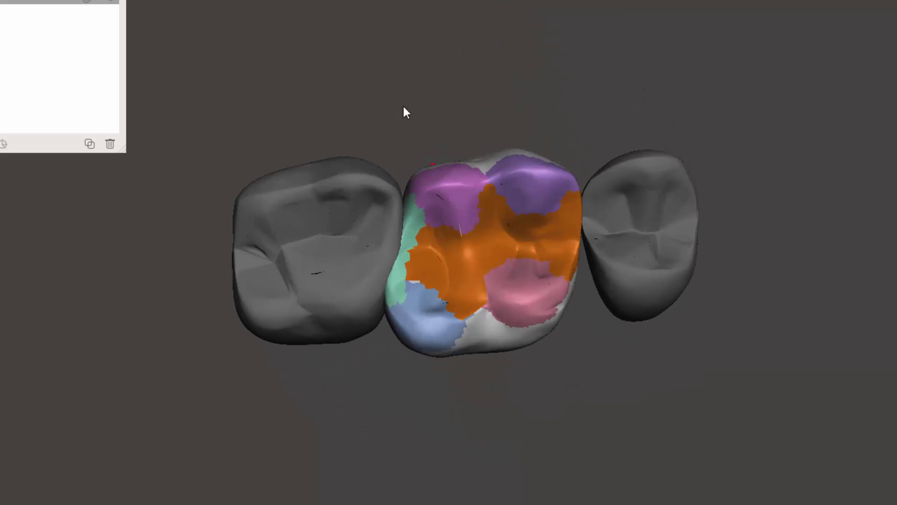
left_click(492, 269)
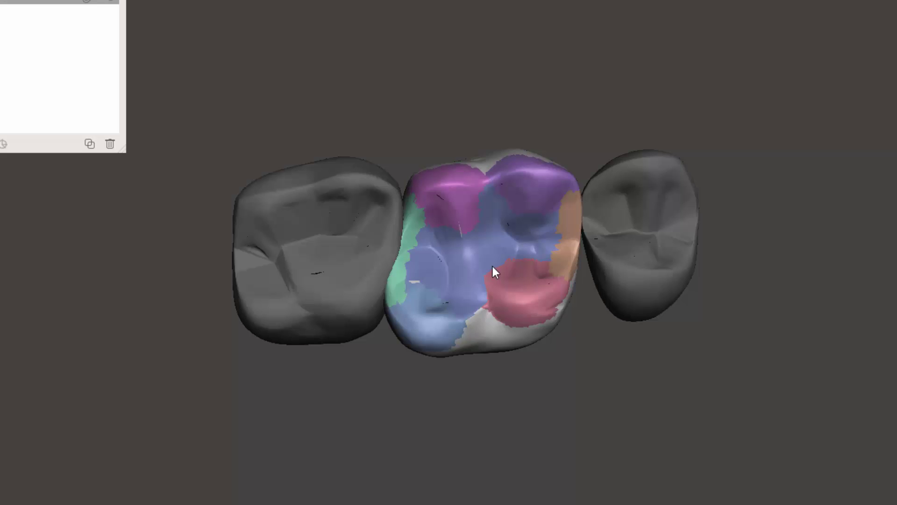
Step: Select the orange marginal ridge's face group and shift it outward toward the neighbouring smaller tooth with Soft Transform
left_click(571, 230)
right_click_drag(655, 403, 476, 463)
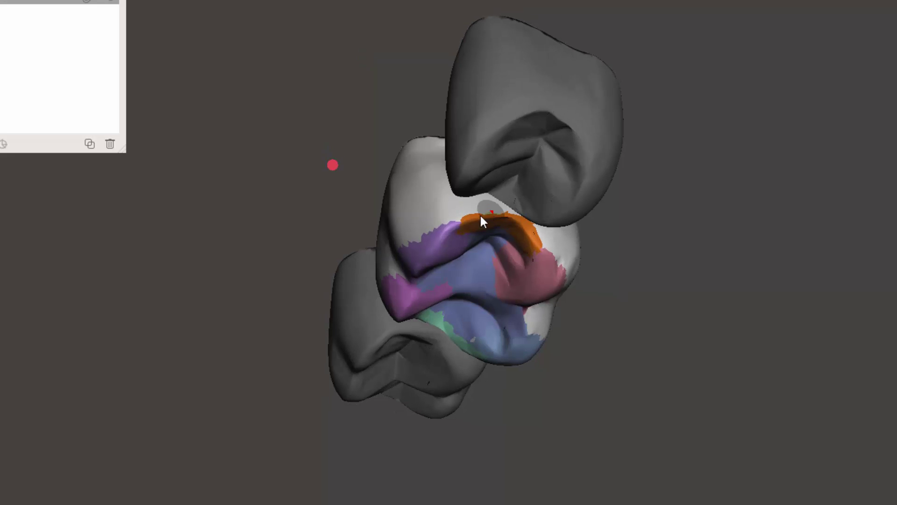
left_click(429, 304)
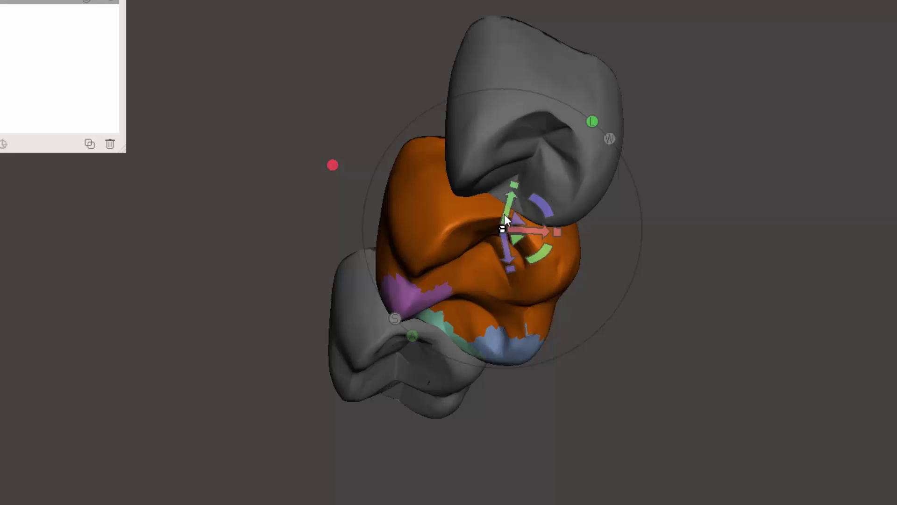
left_click_drag(505, 224, 504, 211)
Step: Move the same marginal ridge slightly toward the root along the vertical axis and check its shape from the chewing side
right_click_drag(225, 75, 394, 216)
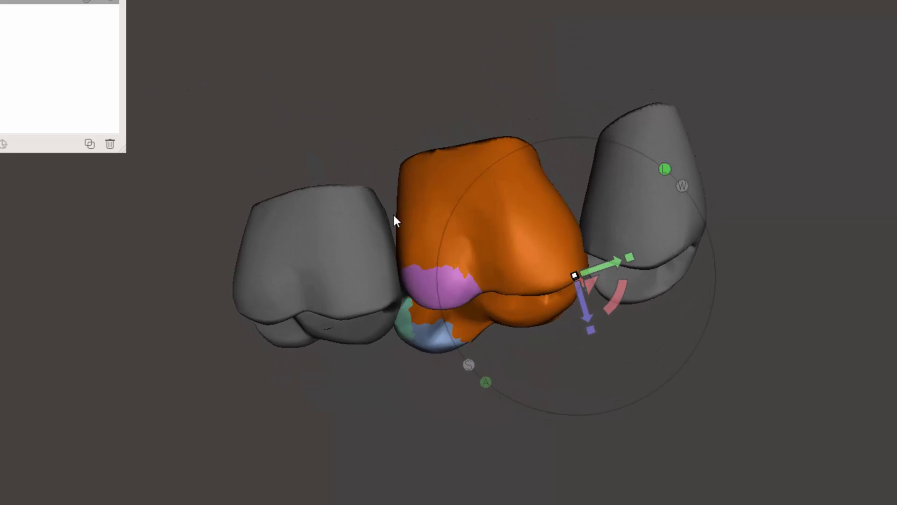
left_click_drag(585, 310, 576, 295)
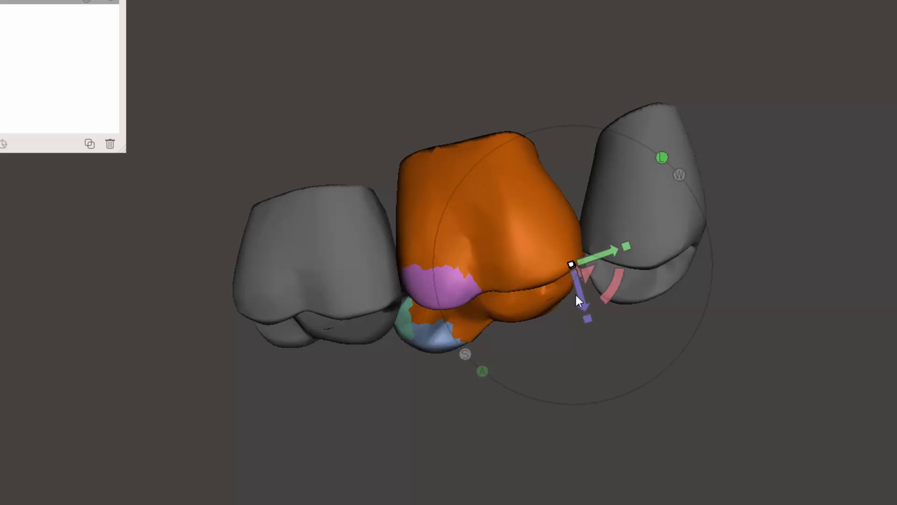
right_click_drag(576, 295, 491, 170)
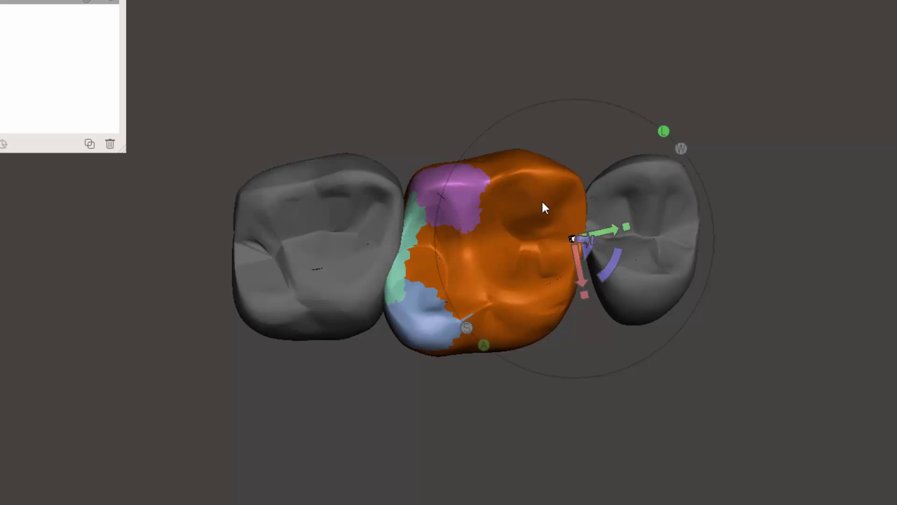
right_click_drag(489, 456, 465, 32)
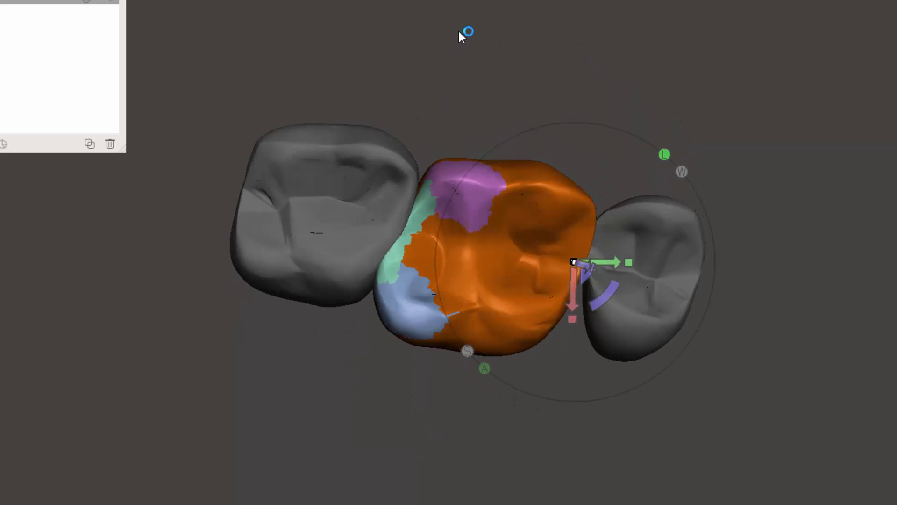